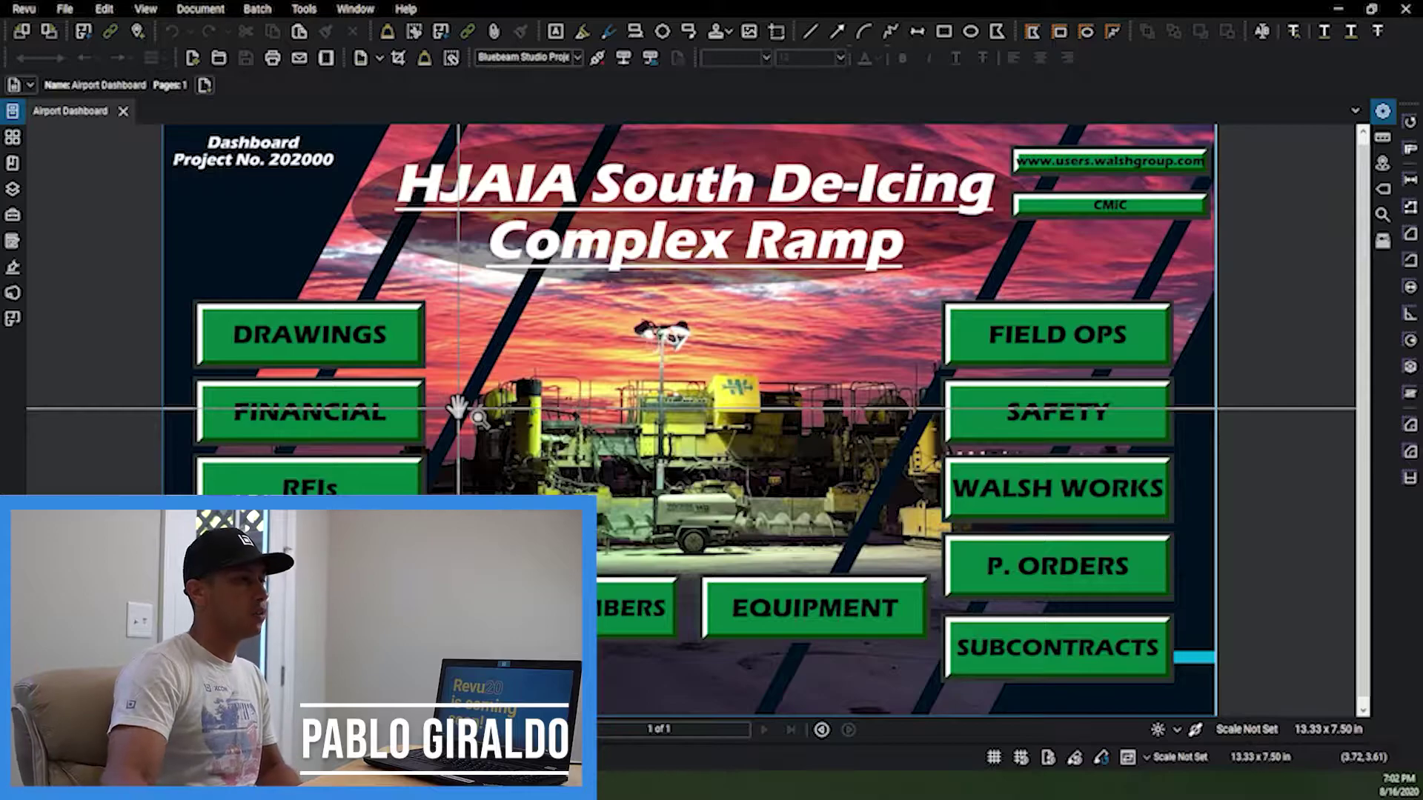
- Demo DRAWINGS revealing CIVIL/BUILDINGS, return with HOME, then switch to PowerPoint
click(344, 332)
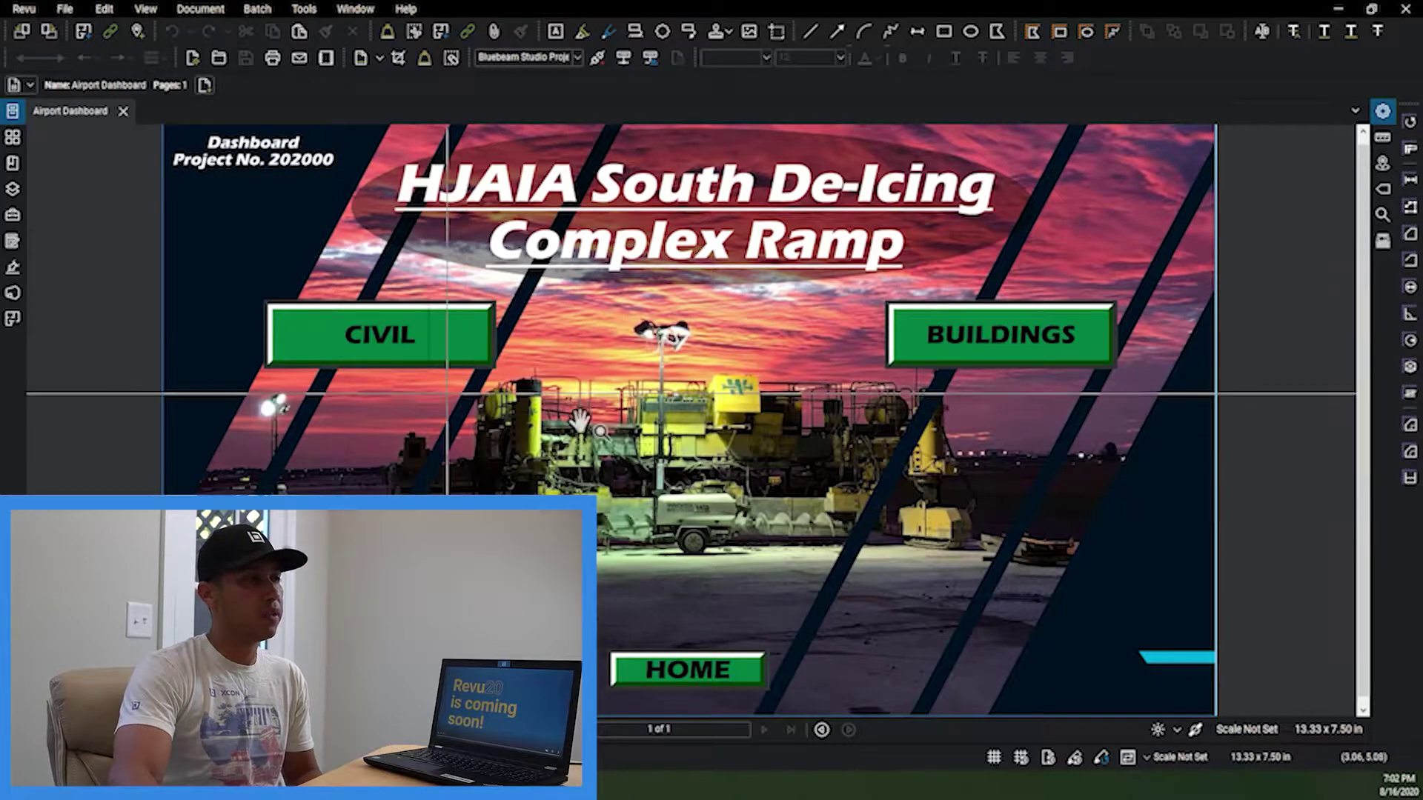
click(705, 671)
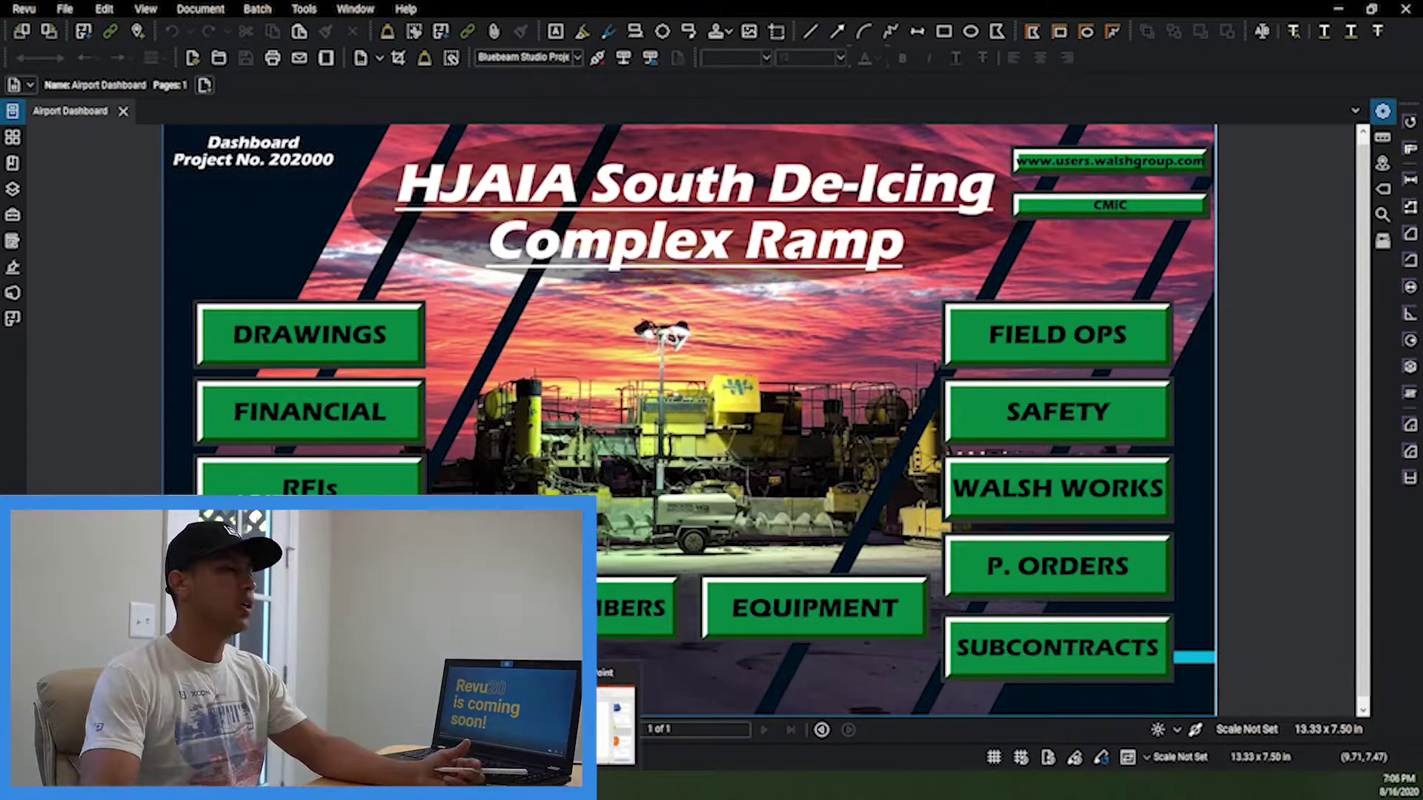
key(alt+Tab)
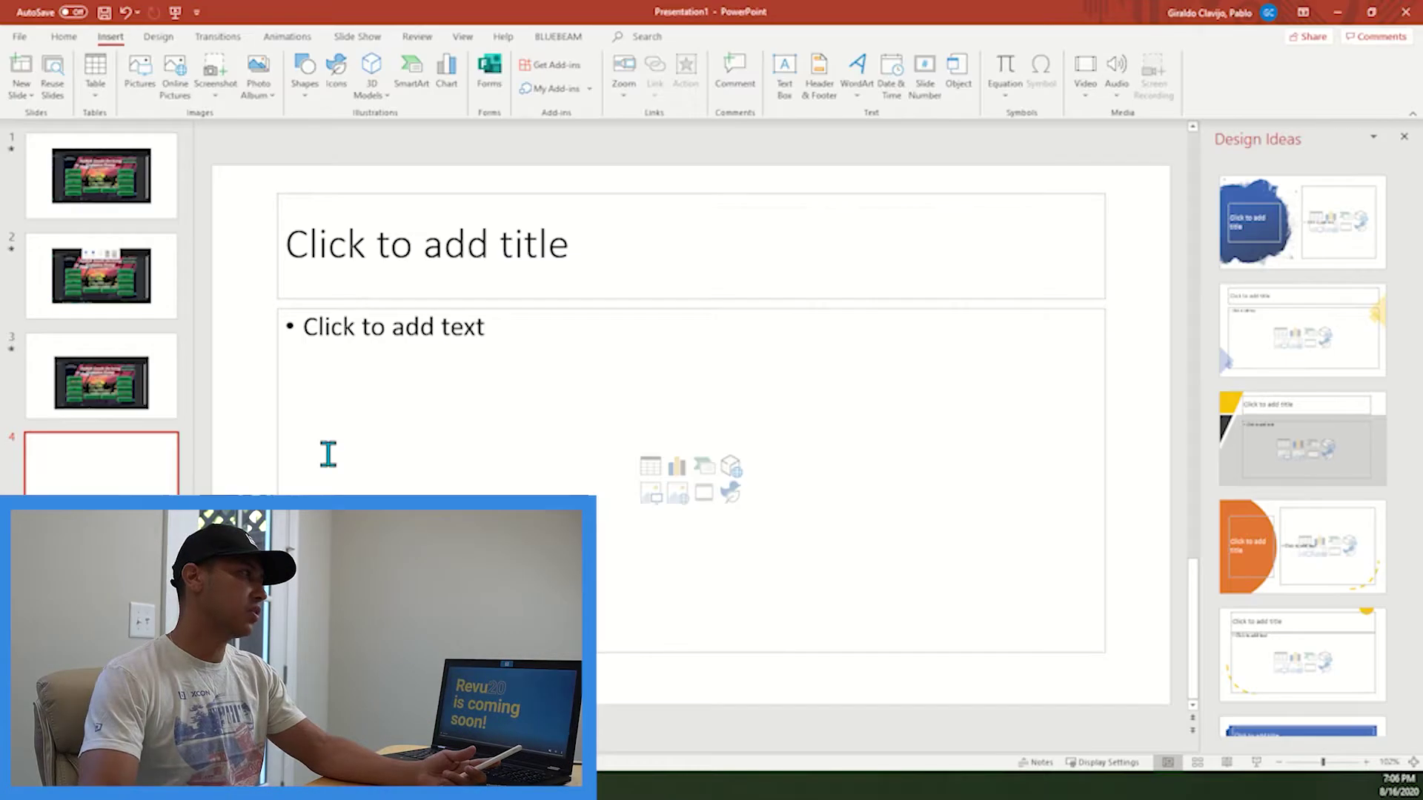
- Create a new presentation from the Universal template
click(18, 41)
click(38, 109)
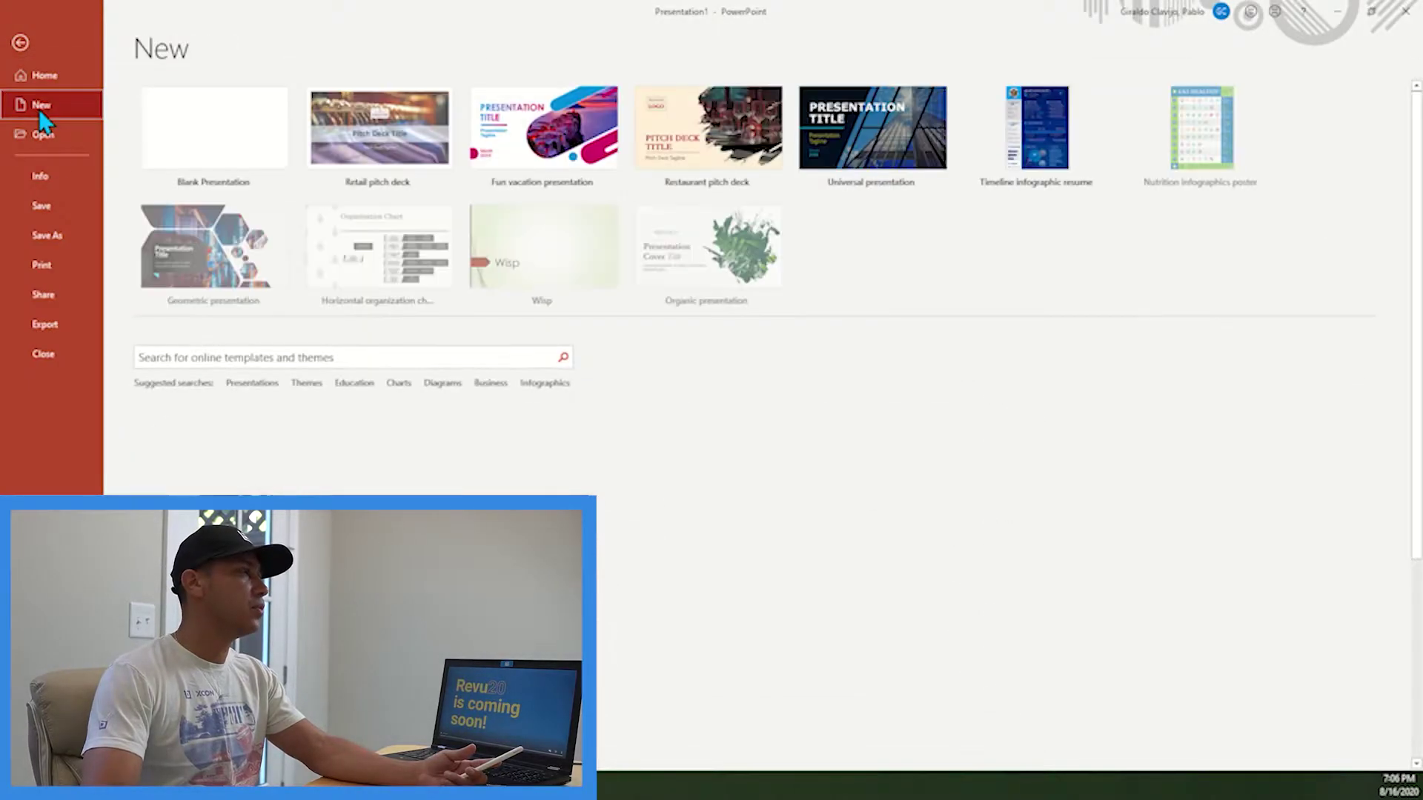
double_click(893, 138)
- Replace slide 8's large picture with an image from a file
scroll(88, 474, down, 4)
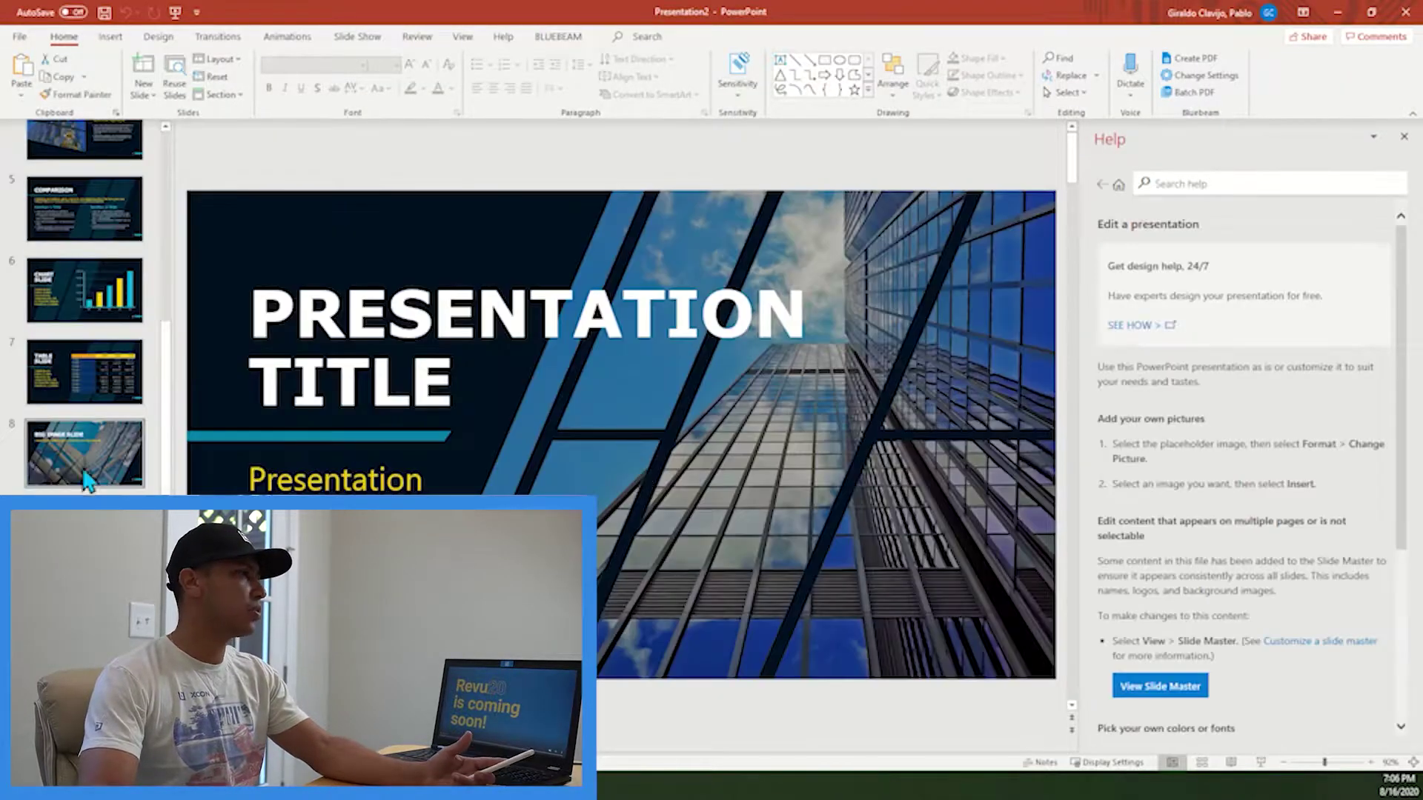
click(101, 475)
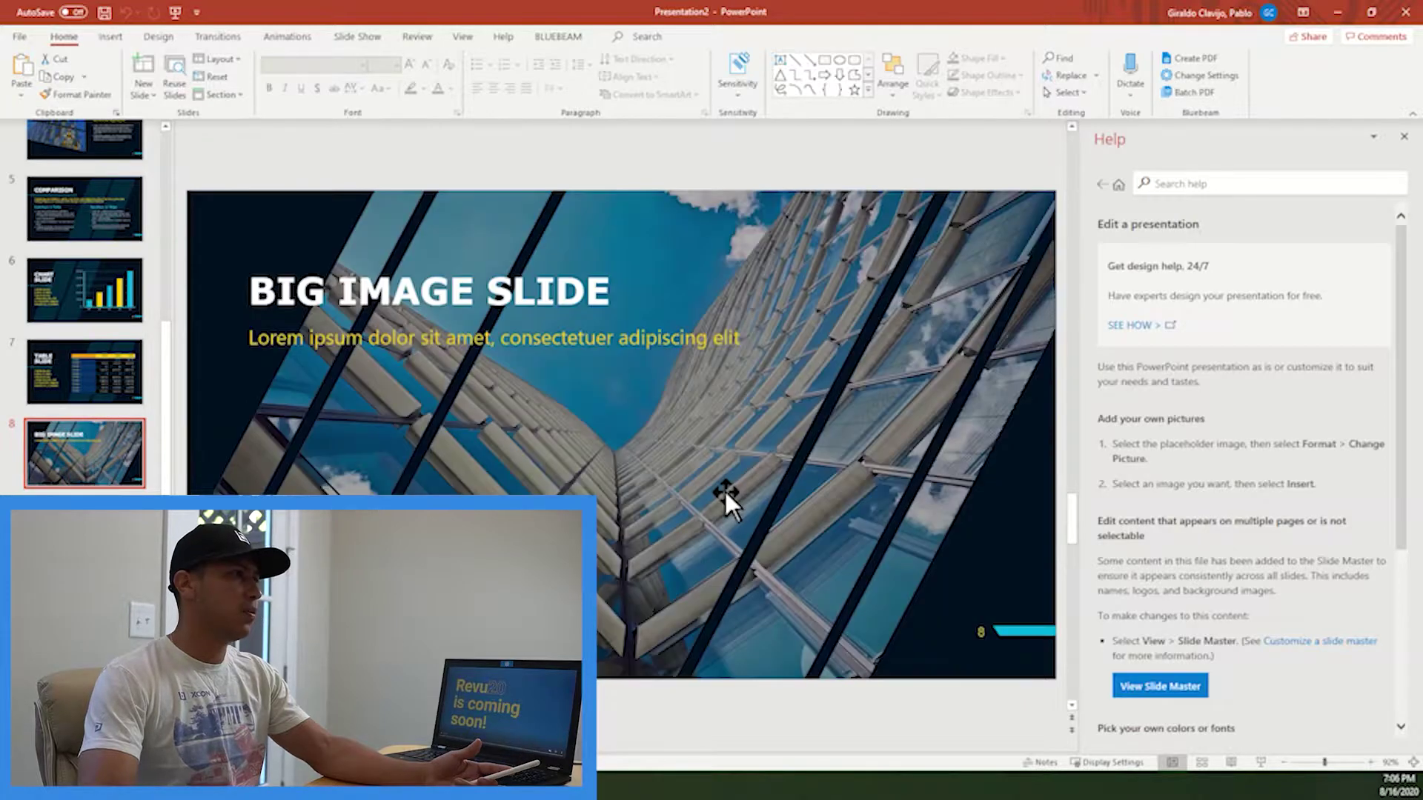
click(729, 484)
right_click(734, 488)
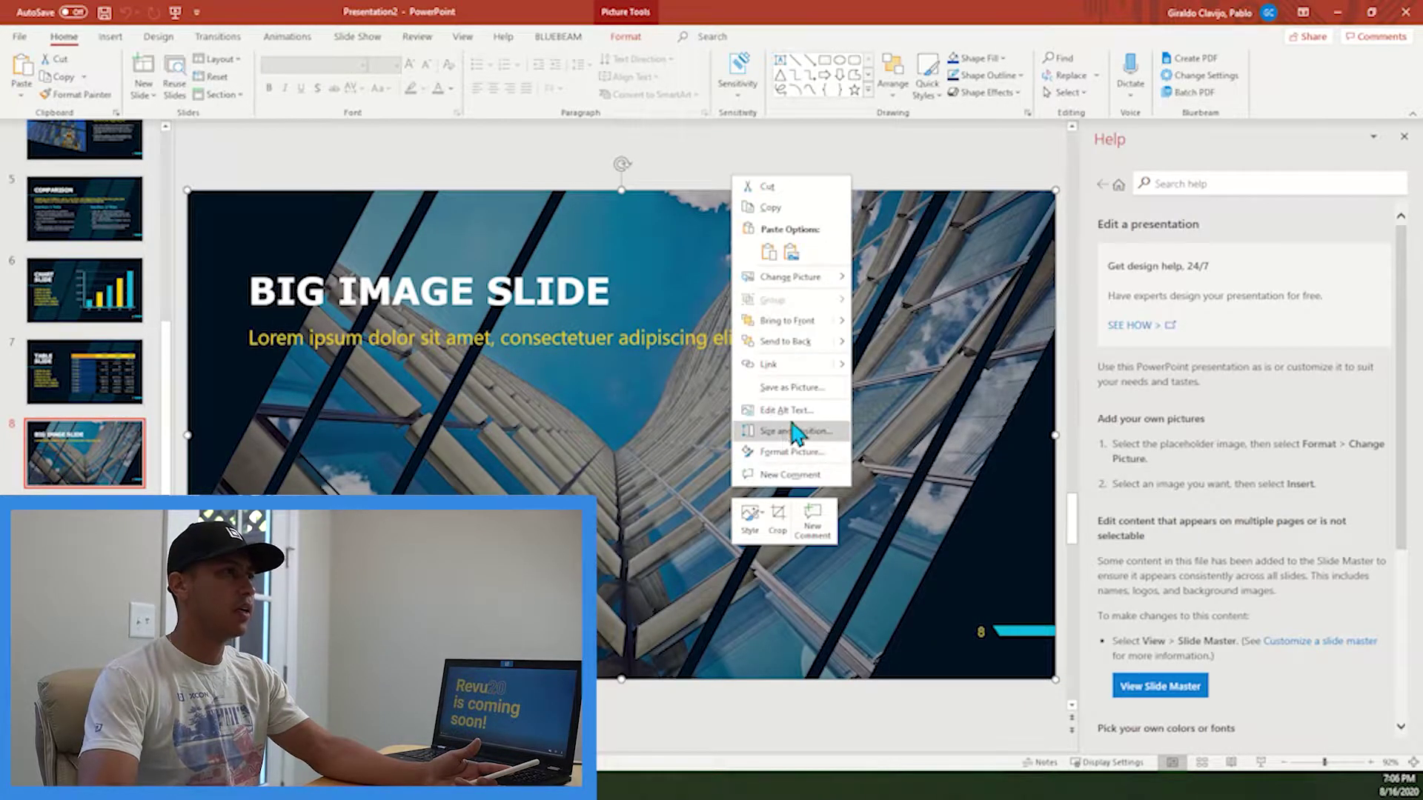
right_click(588, 489)
mouse_move(665, 289)
click(757, 284)
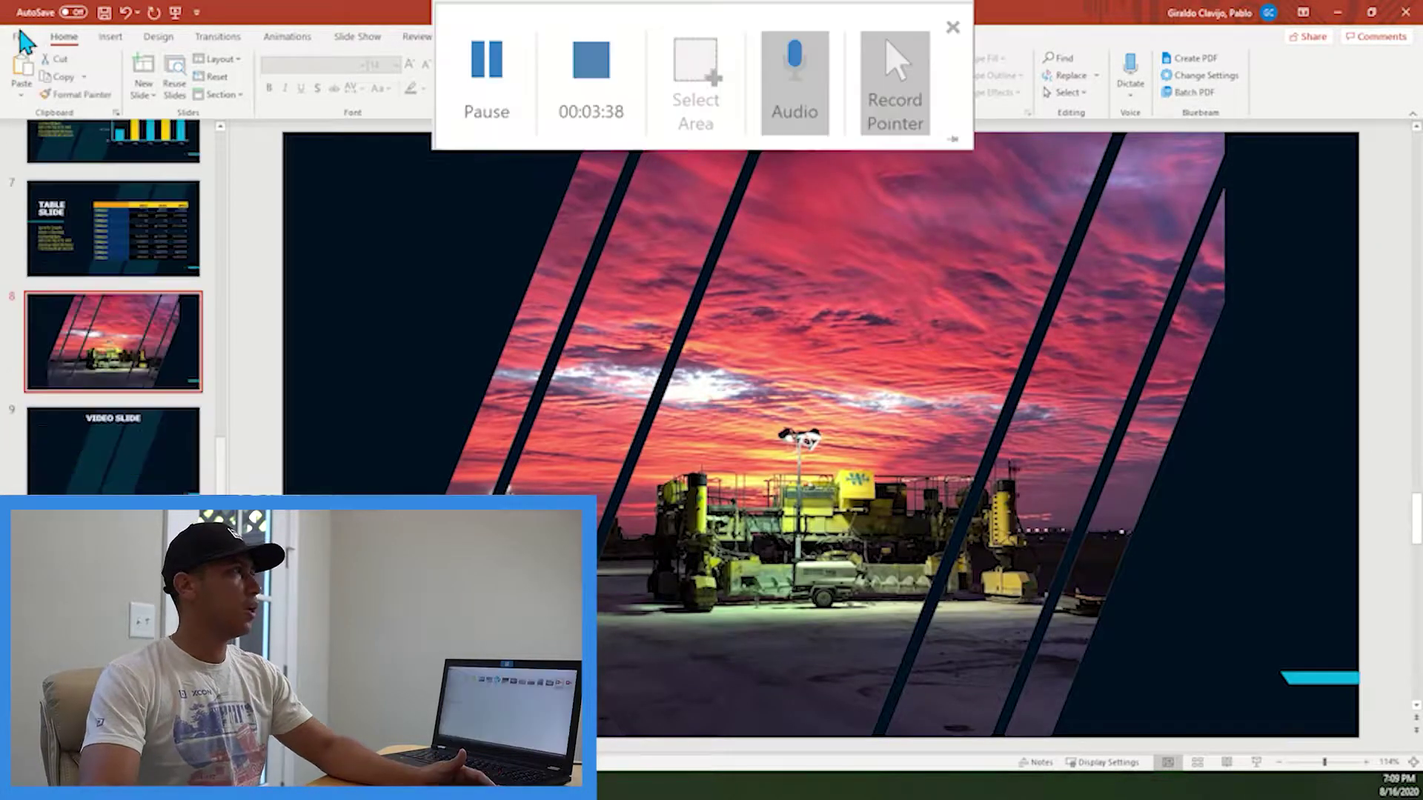
- Save the presentation as PRESENTATION.pdf with PDF (*.pdf) as the type
click(19, 36)
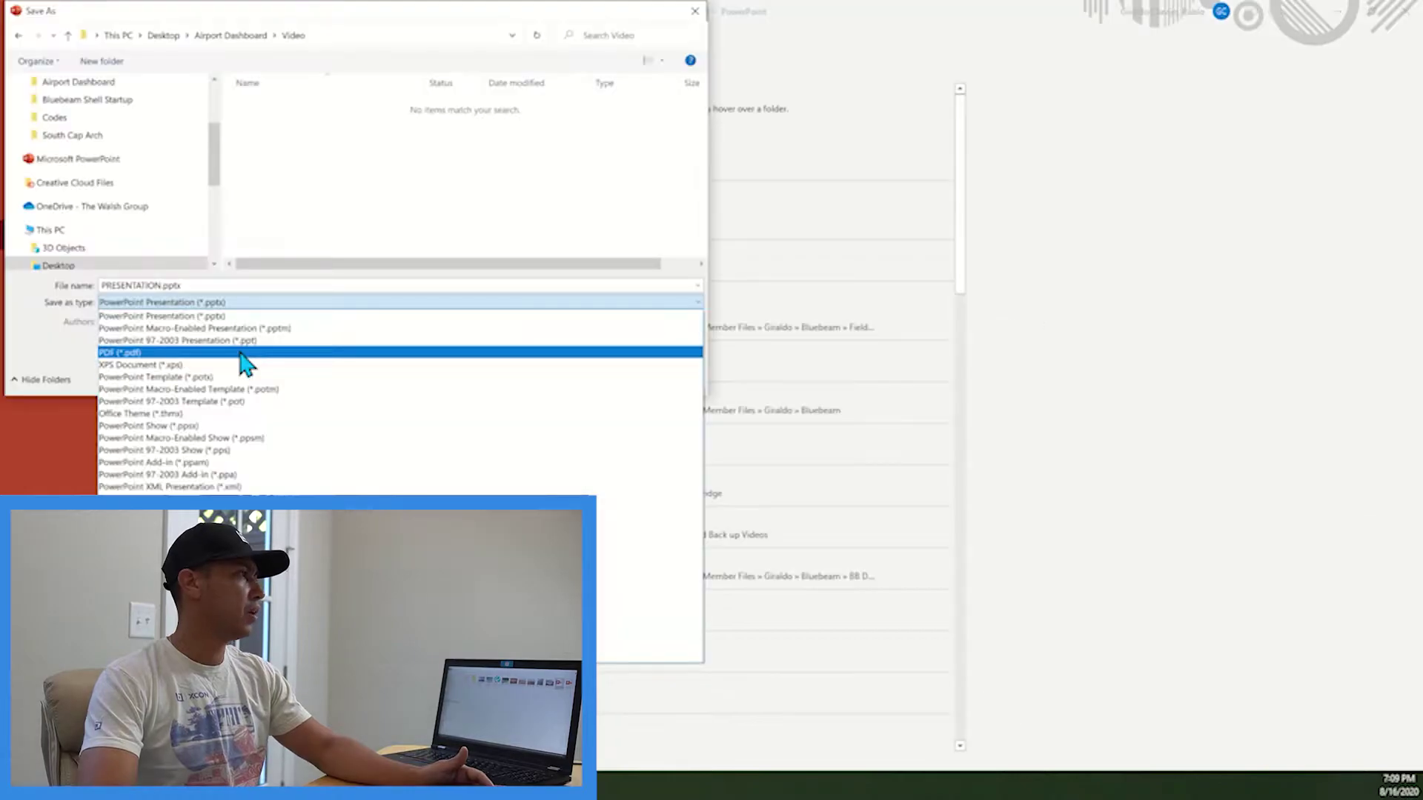
click(244, 354)
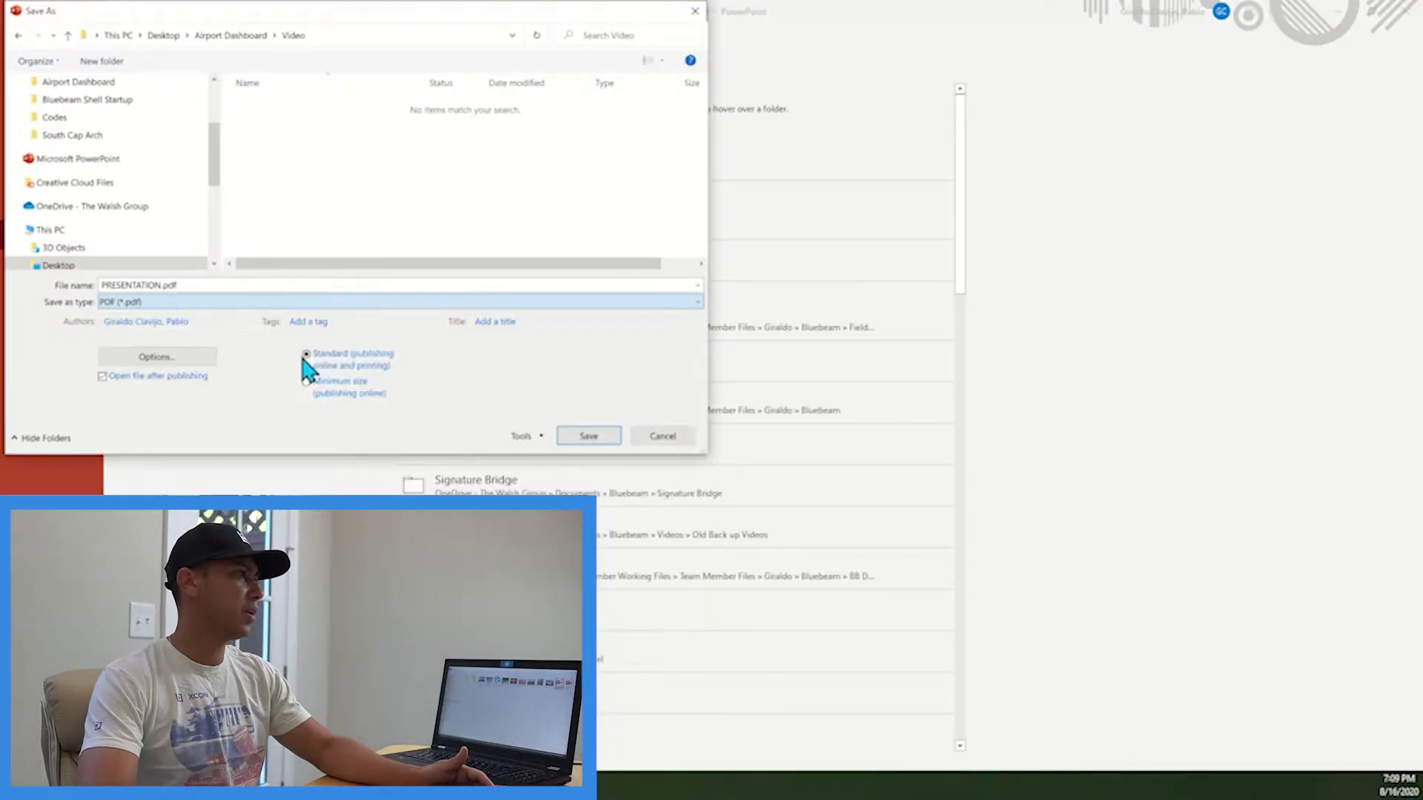
click(597, 438)
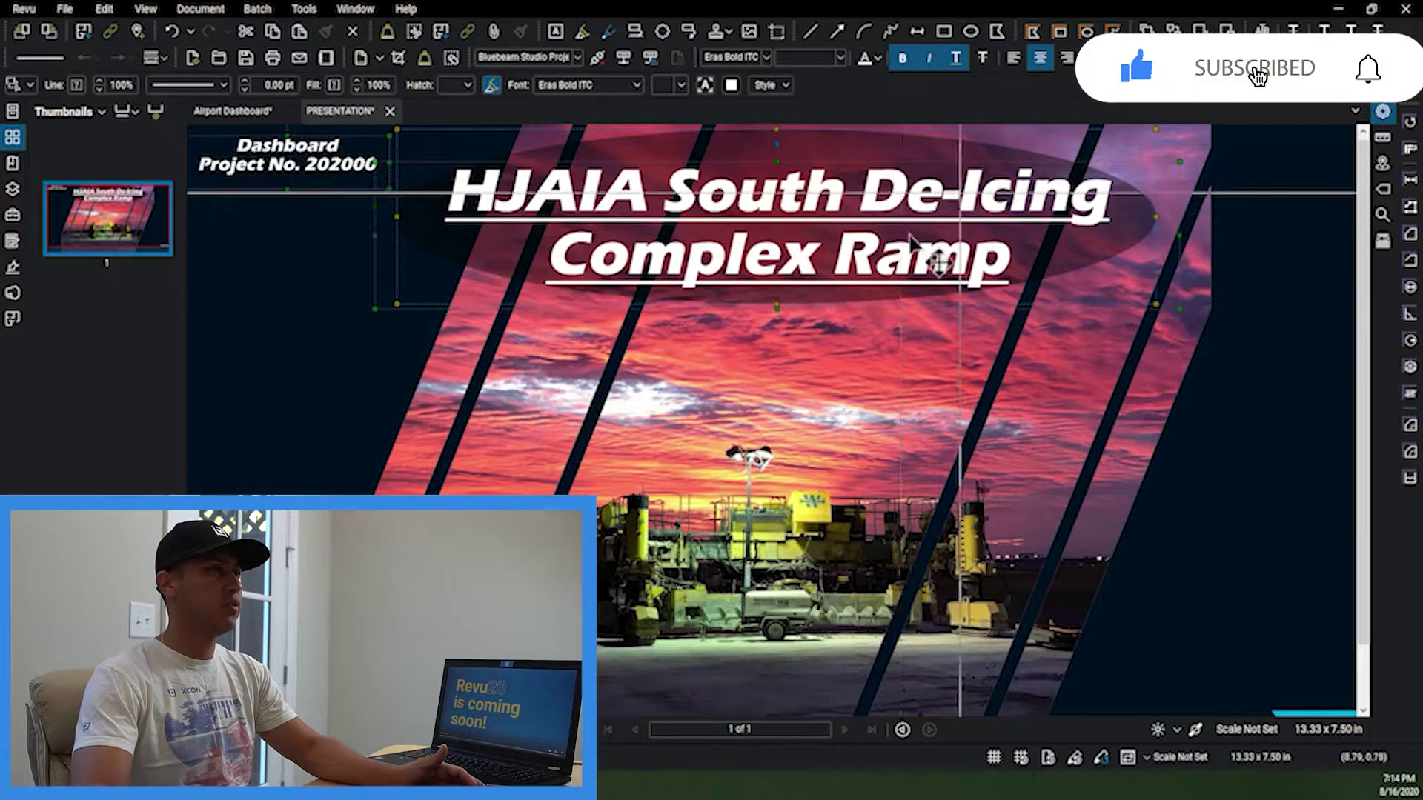
- Place a new button field on the page and rename it Drawings
click(953, 349)
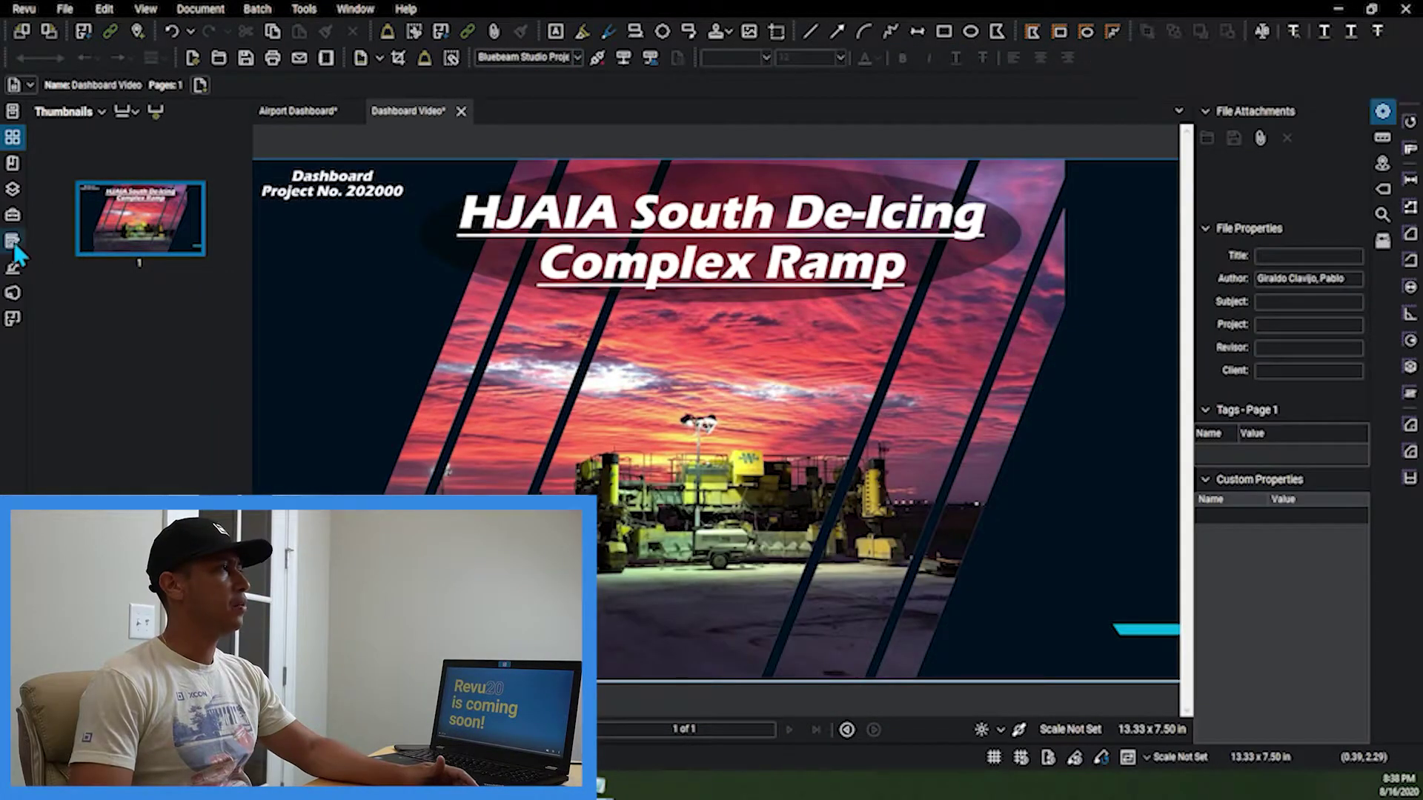
click(12, 241)
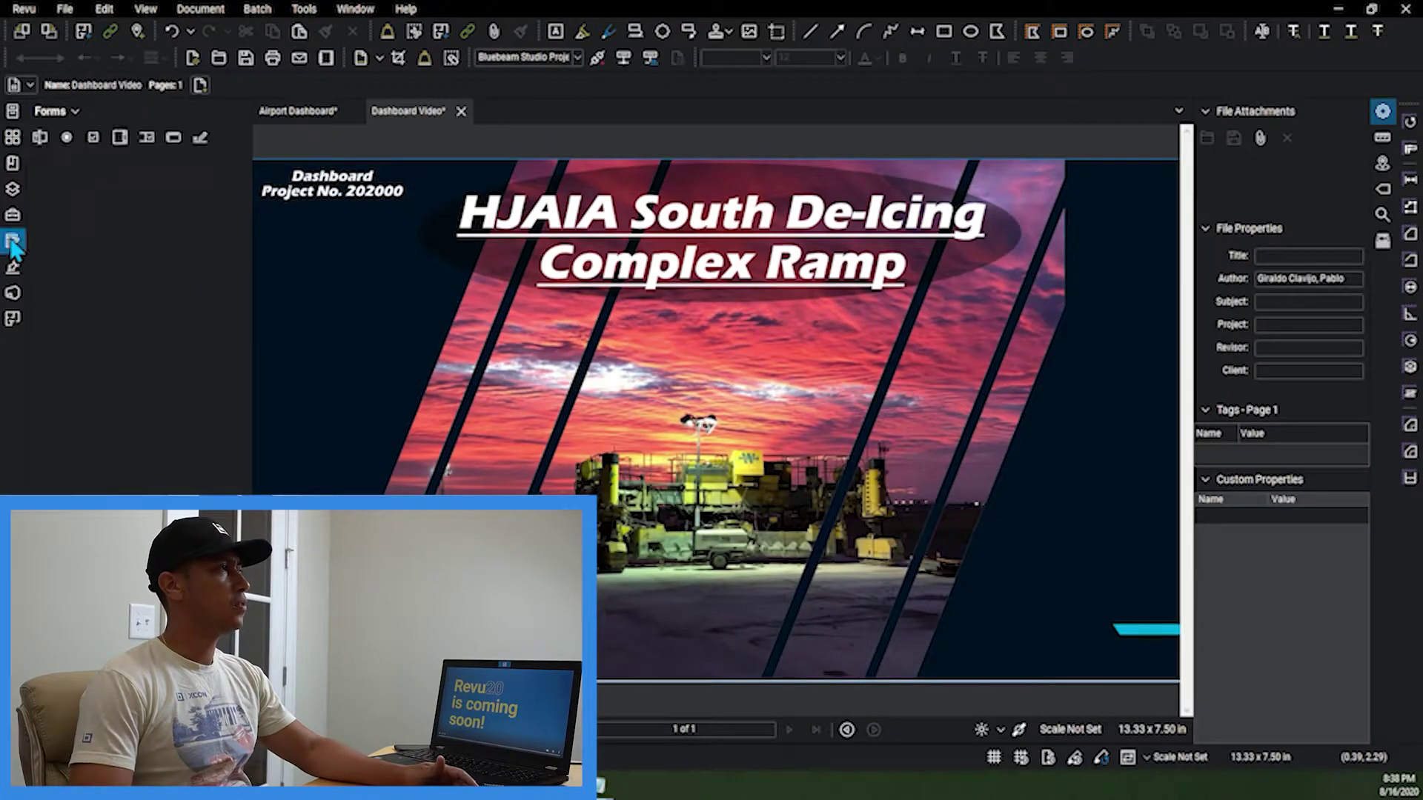
click(175, 137)
click(357, 335)
click(103, 189)
click(102, 191)
key(BackSpace)
text(Dra)
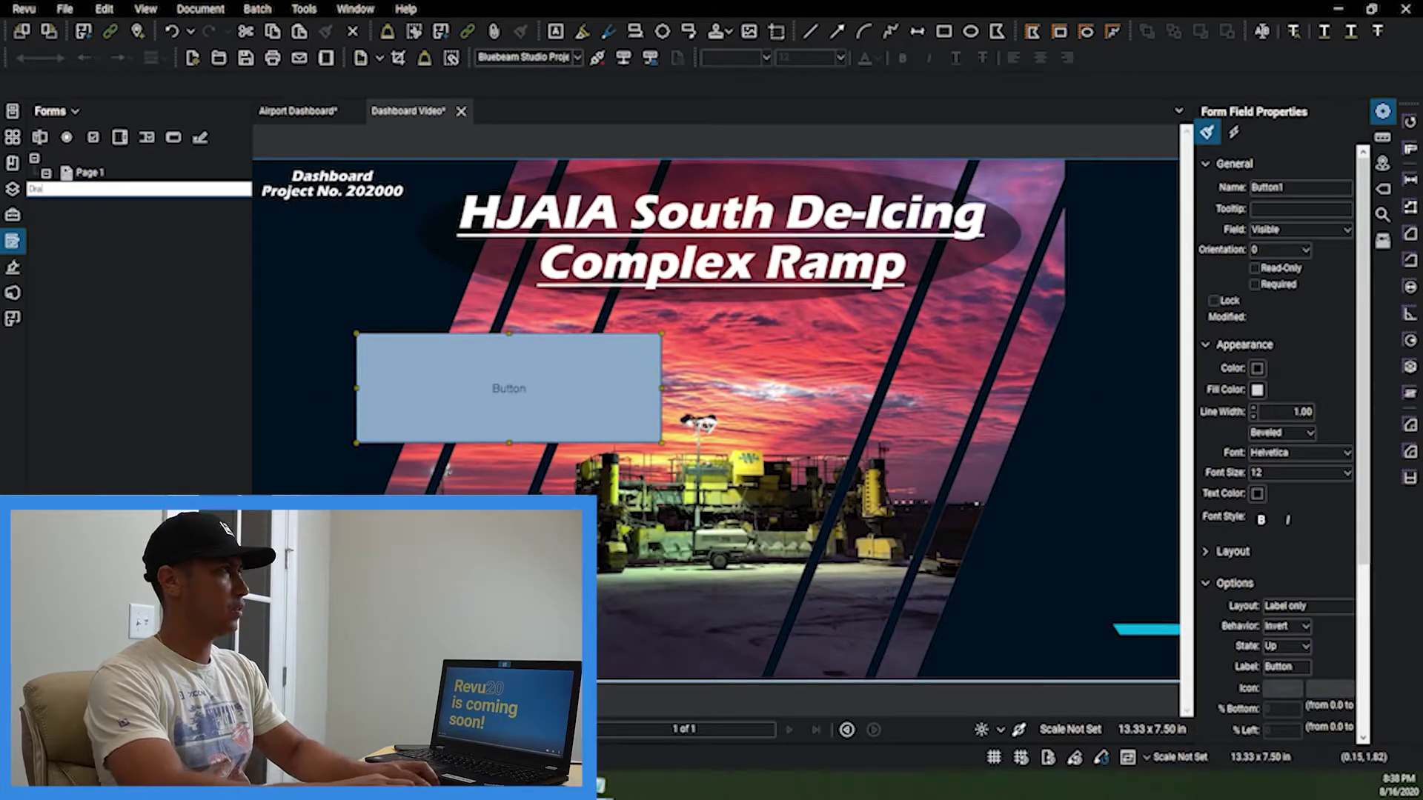
text(wings)
key(Return)
- Label the button in Eras Bold ITC at size 24 with a green colour
scroll(1372, 445, down, 3)
click(1291, 424)
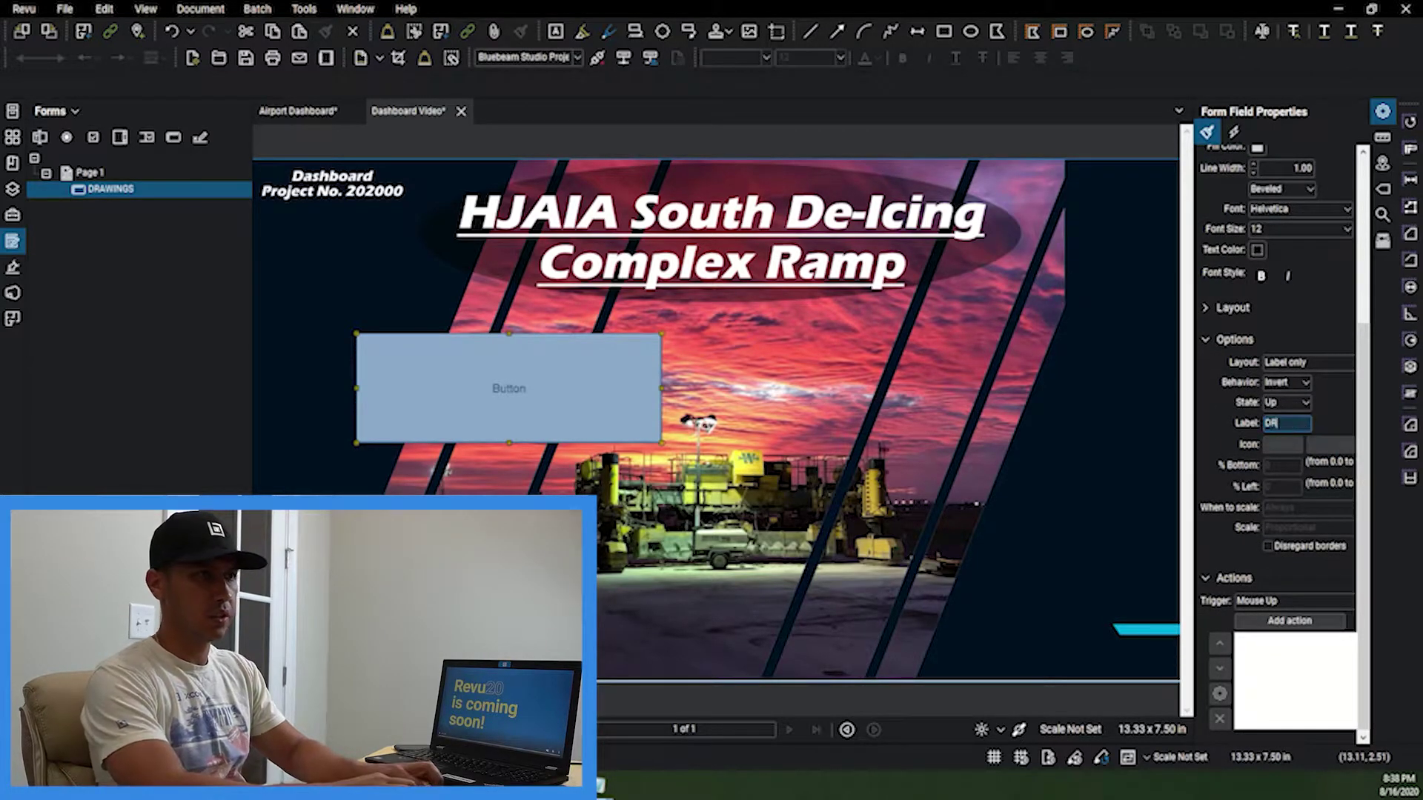
click(1305, 208)
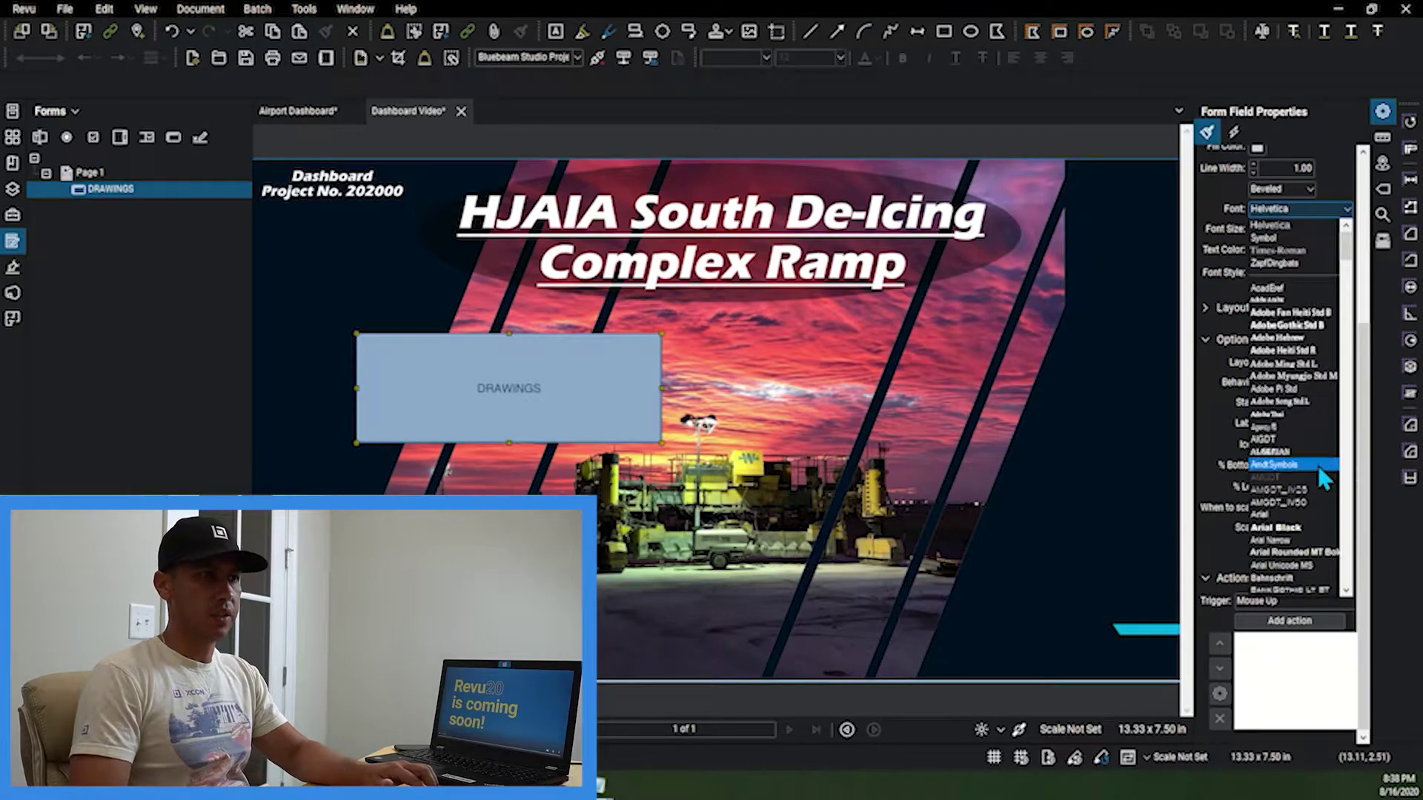
scroll(1305, 481, down, 5)
click(1291, 393)
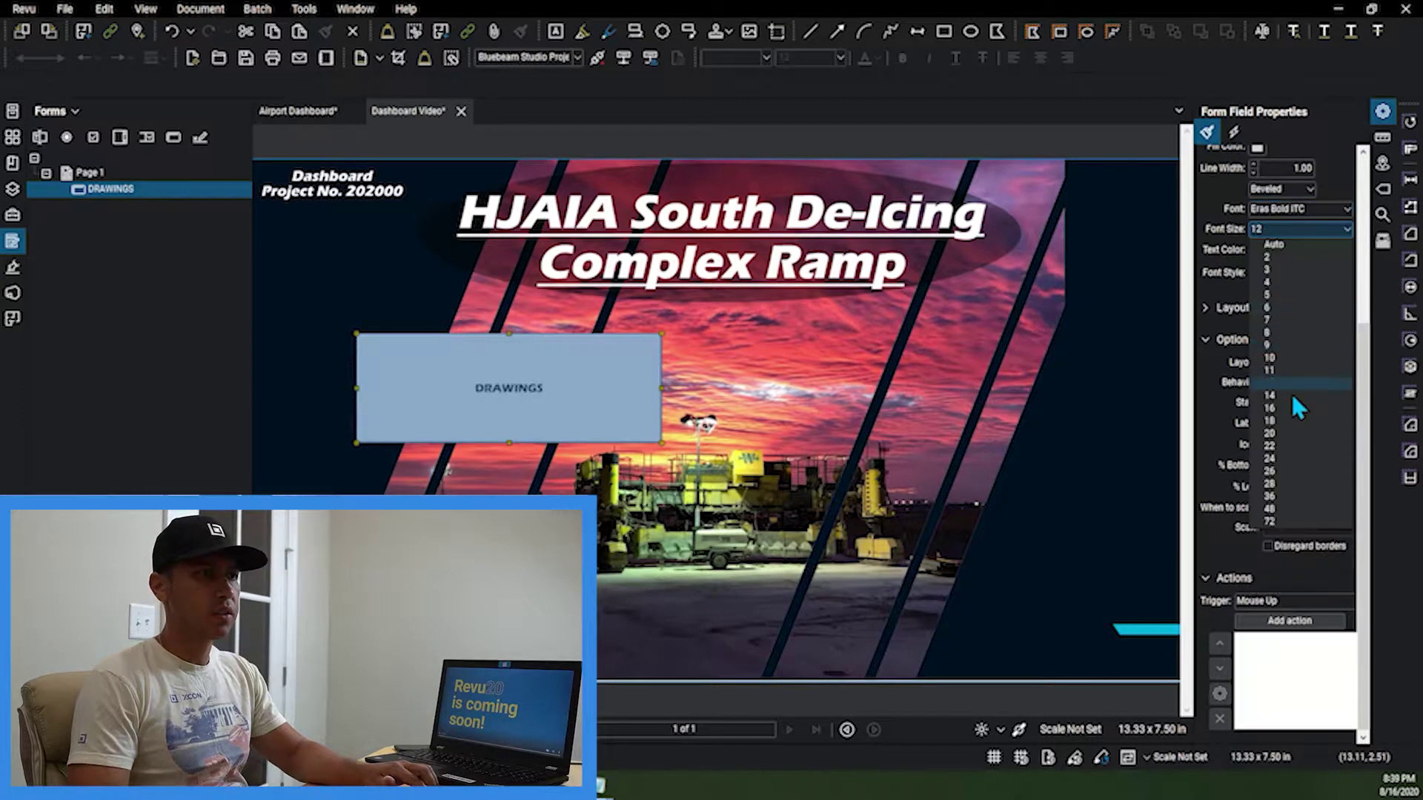
click(1298, 485)
click(1293, 458)
click(1310, 437)
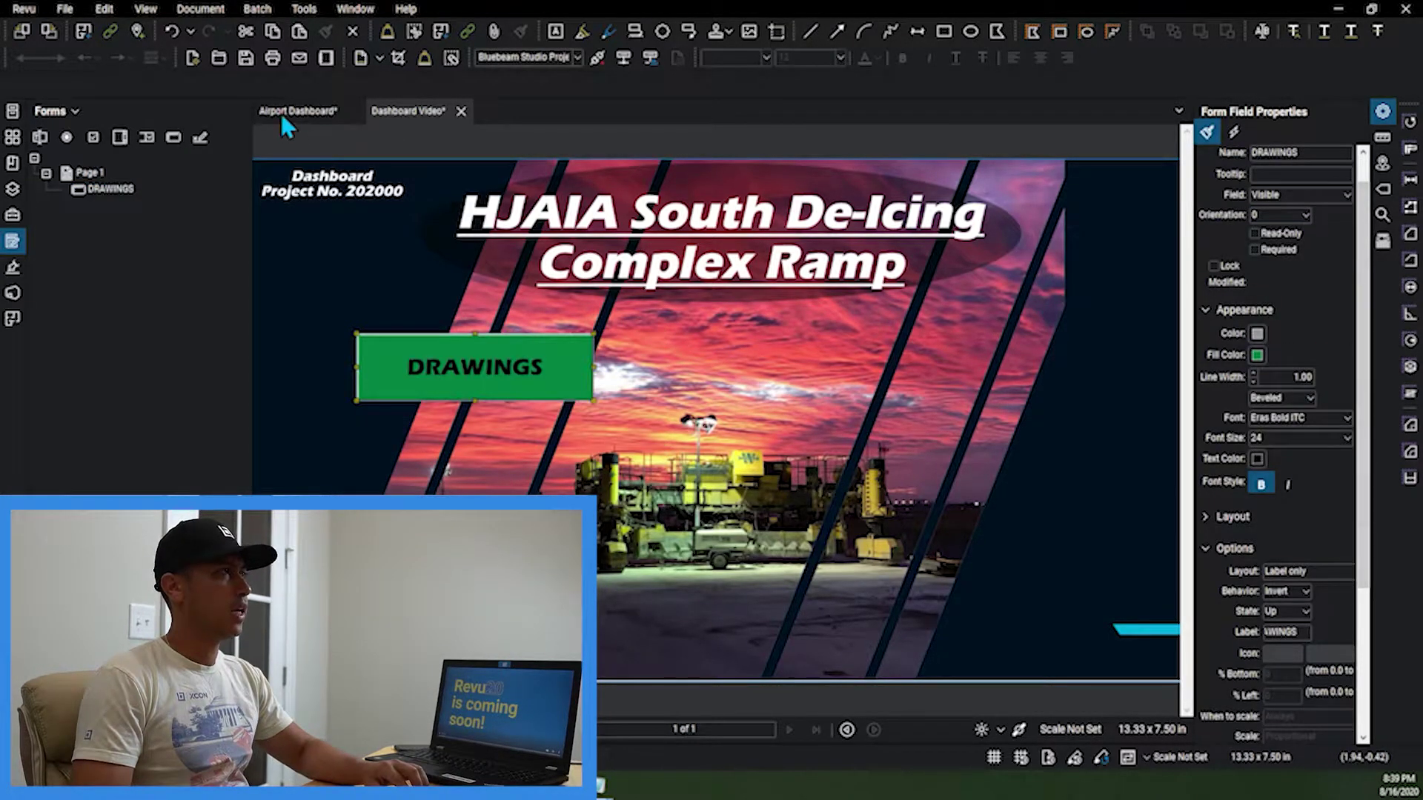
click(293, 111)
click(415, 112)
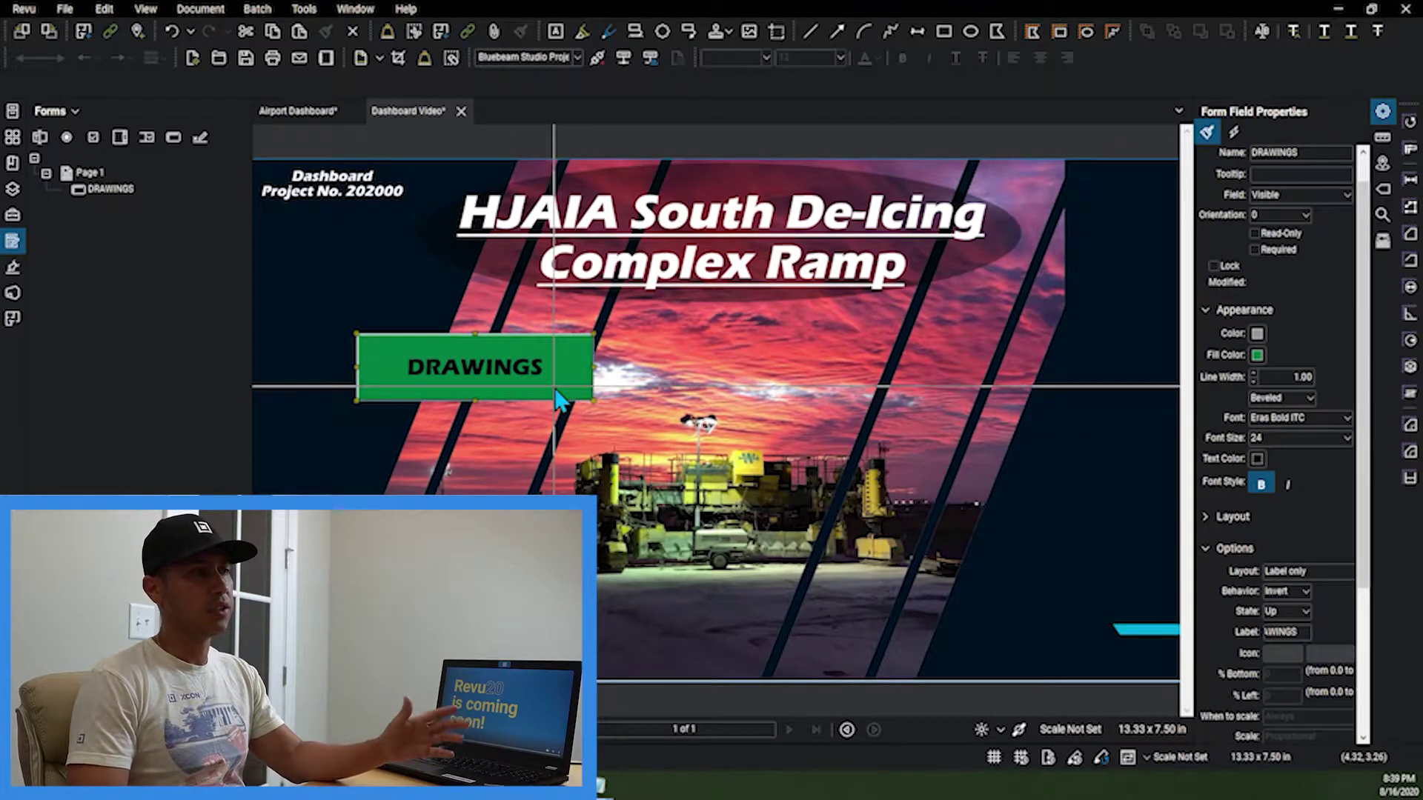
- Copy the DRAWINGS button to the lower centre and to the right in the top row
click(178, 190)
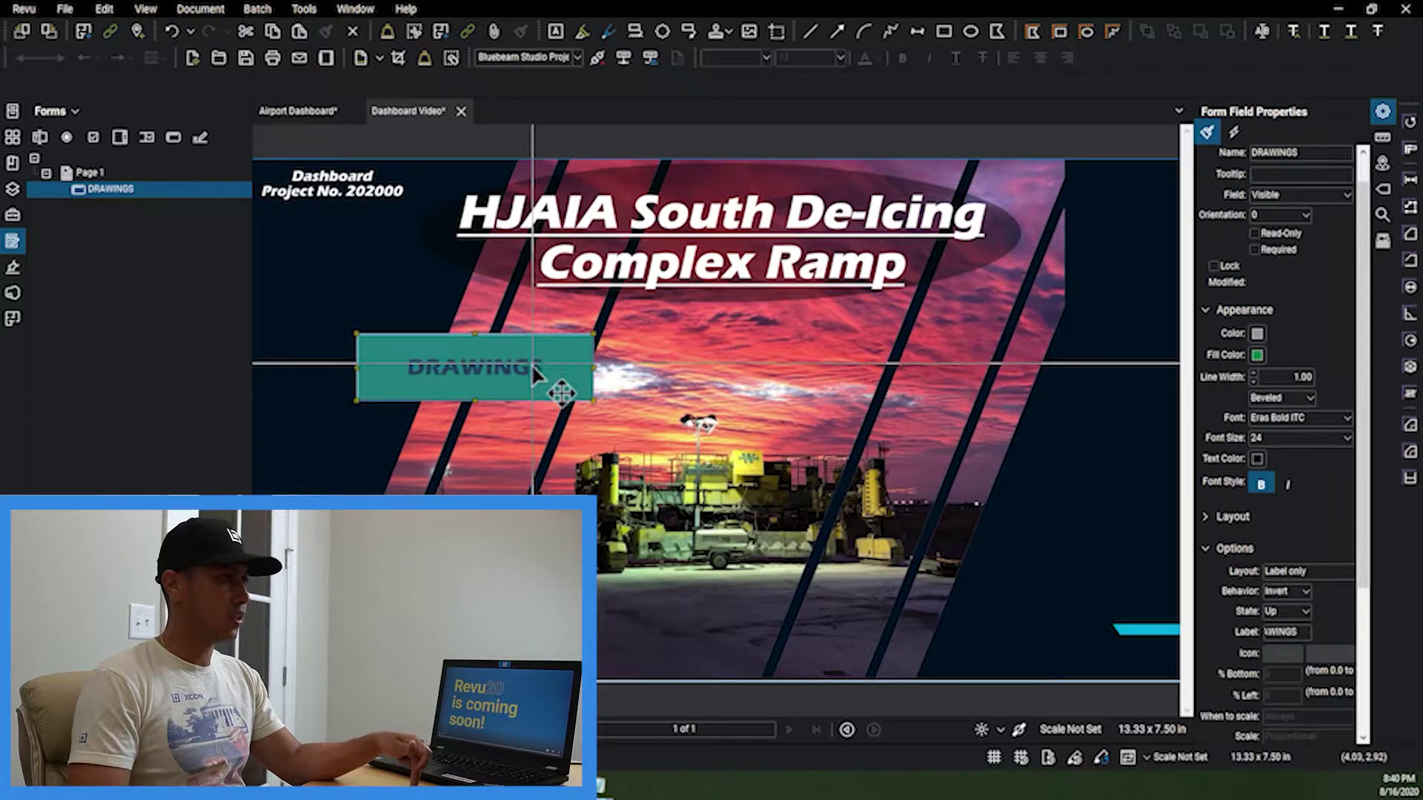
drag(526, 393, 768, 642)
click(104, 205)
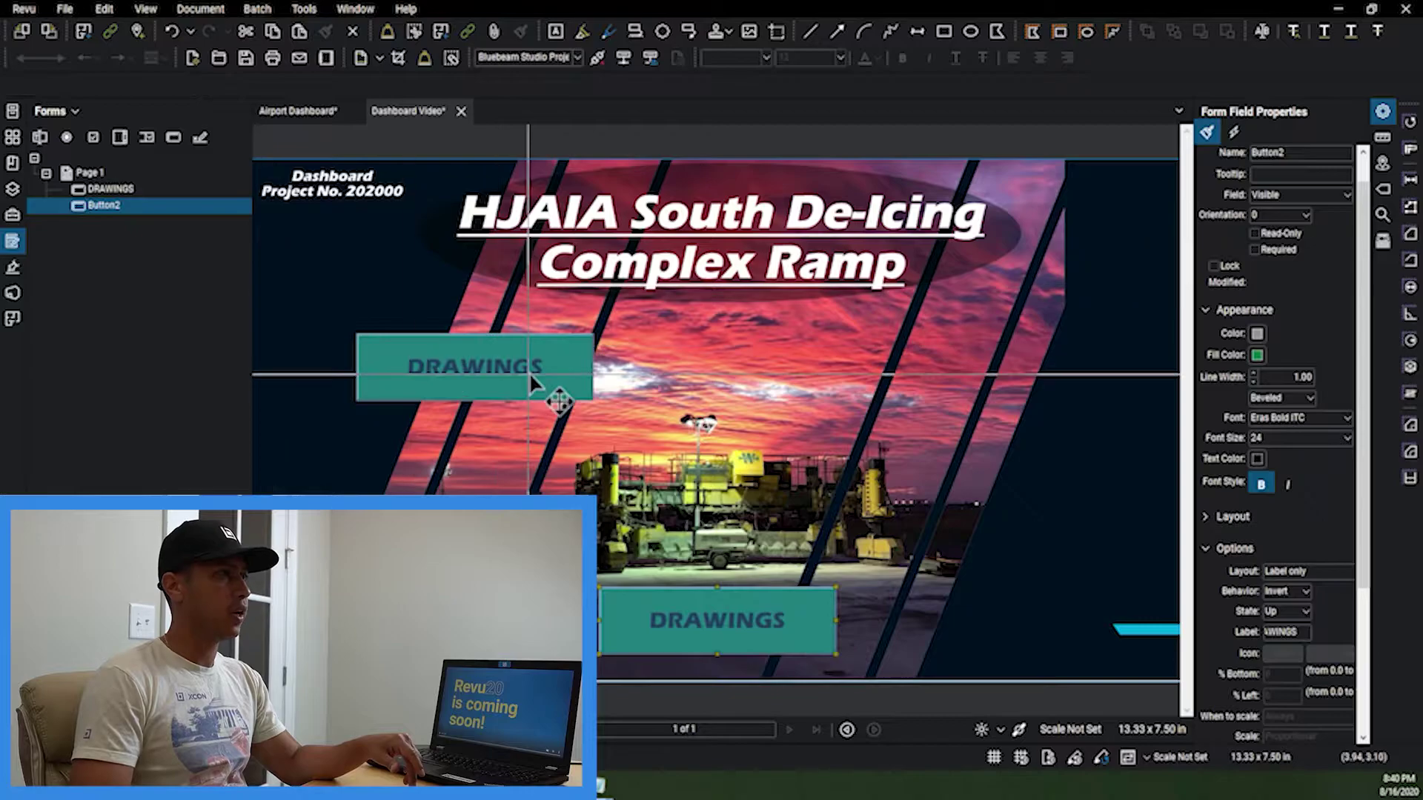
click(135, 187)
drag(577, 372, 956, 365)
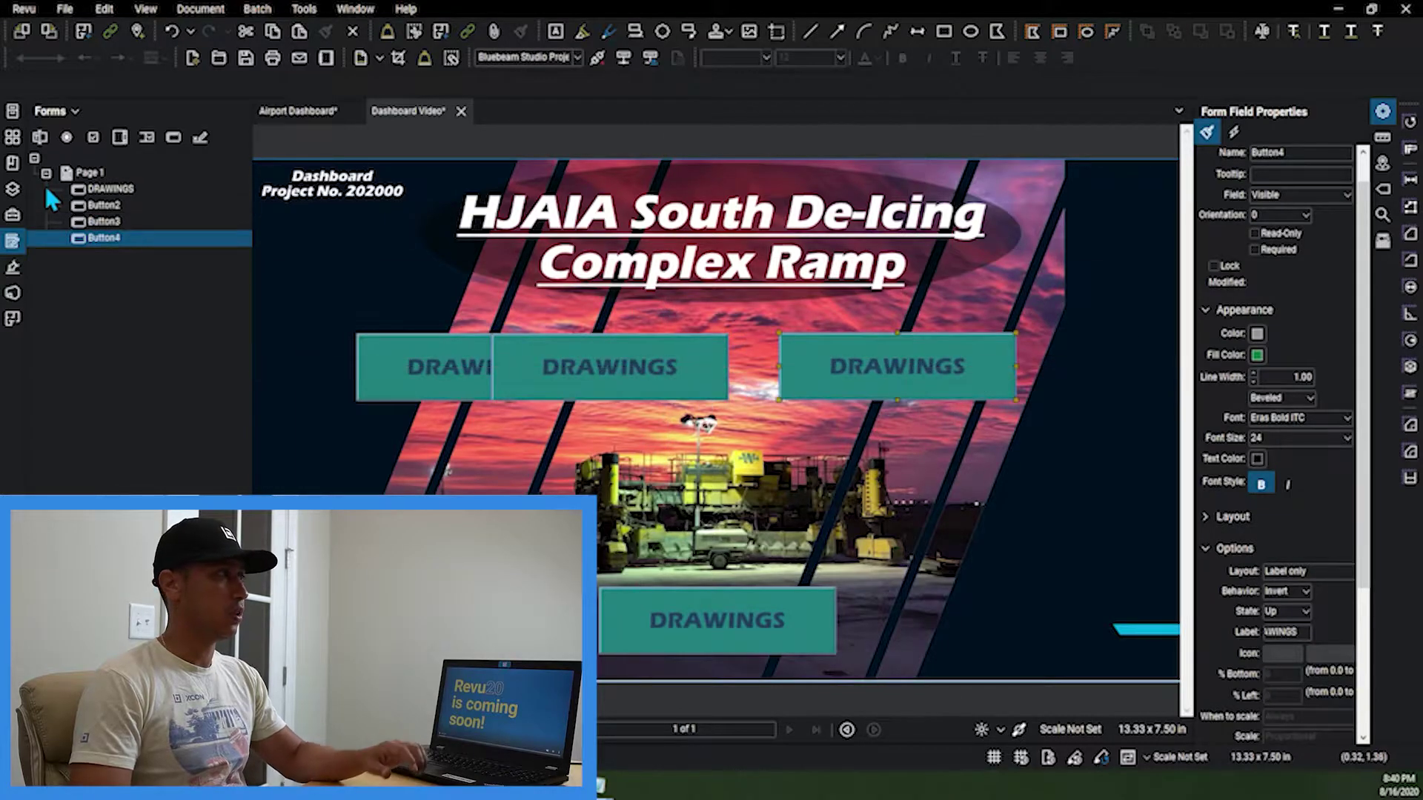
click(111, 239)
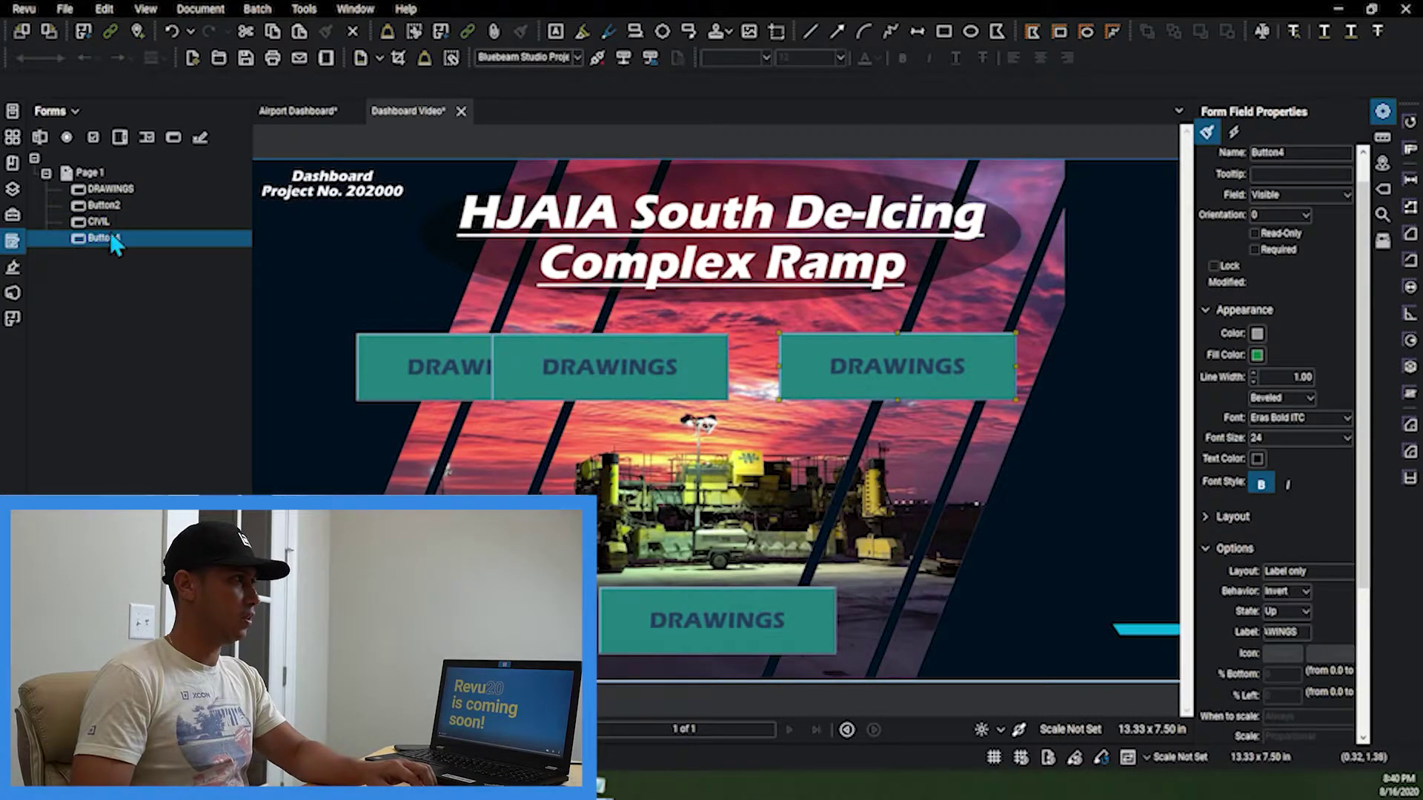
- Name the copied button fields BUILDINGS and HOME
text(BUILDINGS)
key(Return)
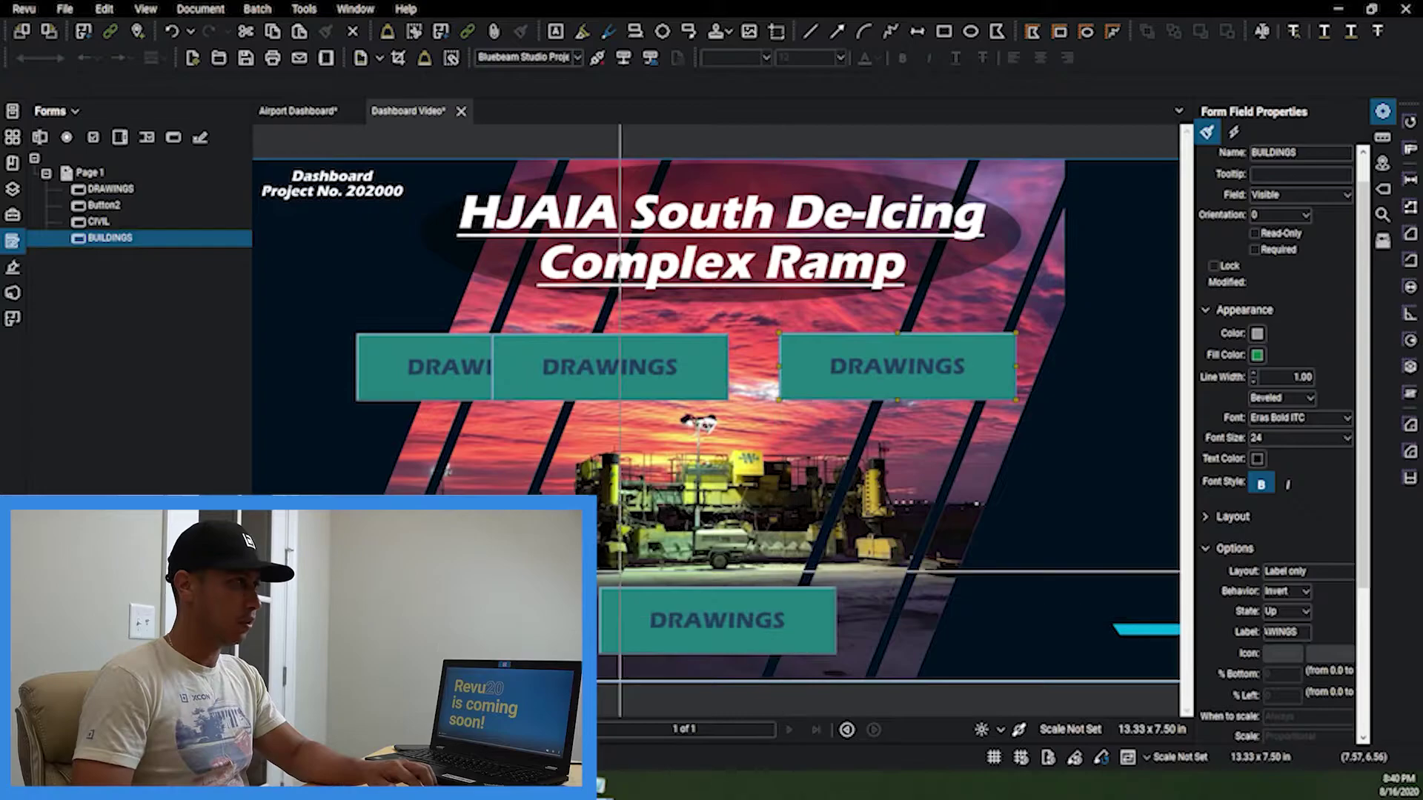
click(104, 205)
text(HOME)
key(Return)
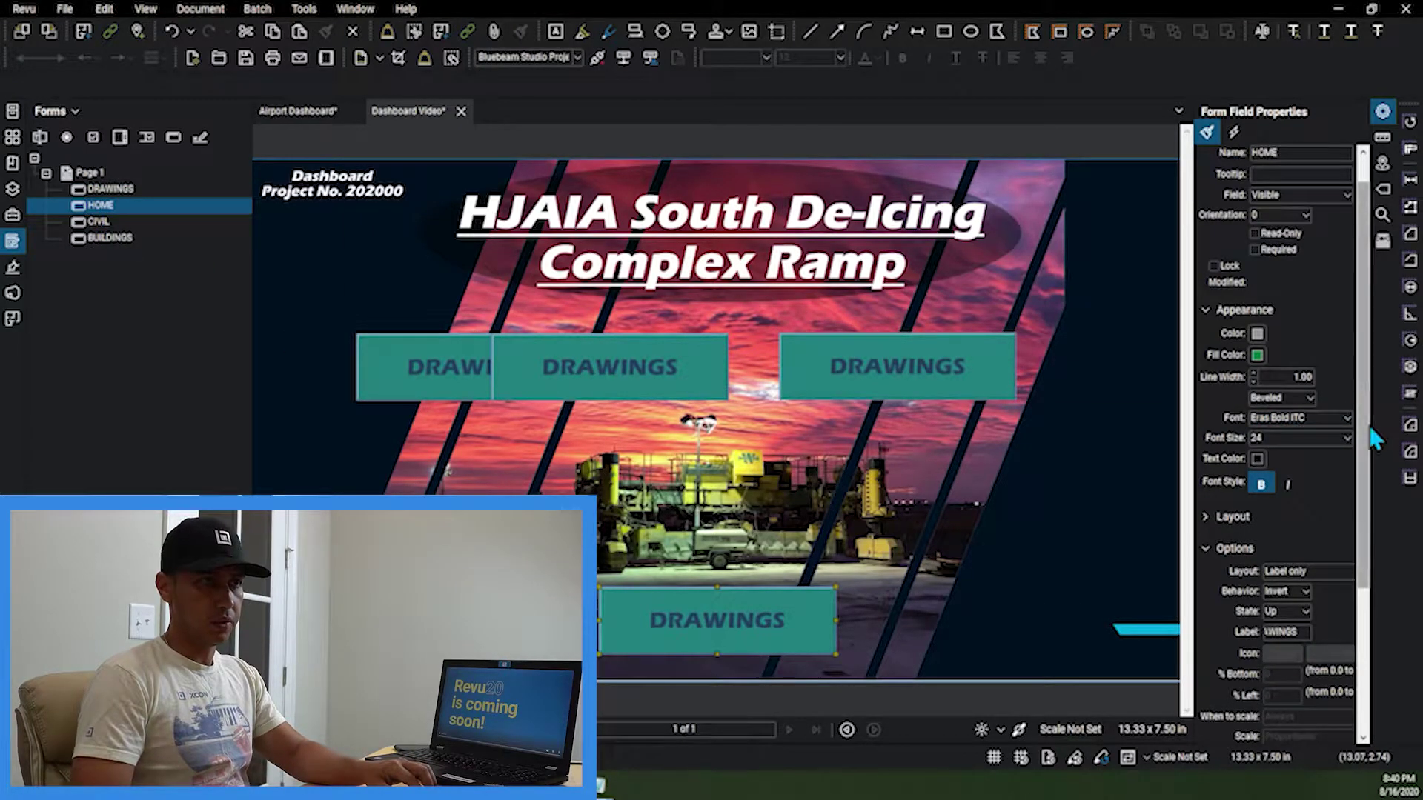
- Set the bottom button's label to HOME and the middle button's label to CIVIL
drag(1366, 445, 1367, 493)
double_click(1293, 561)
text(HOME)
key(Return)
click(98, 221)
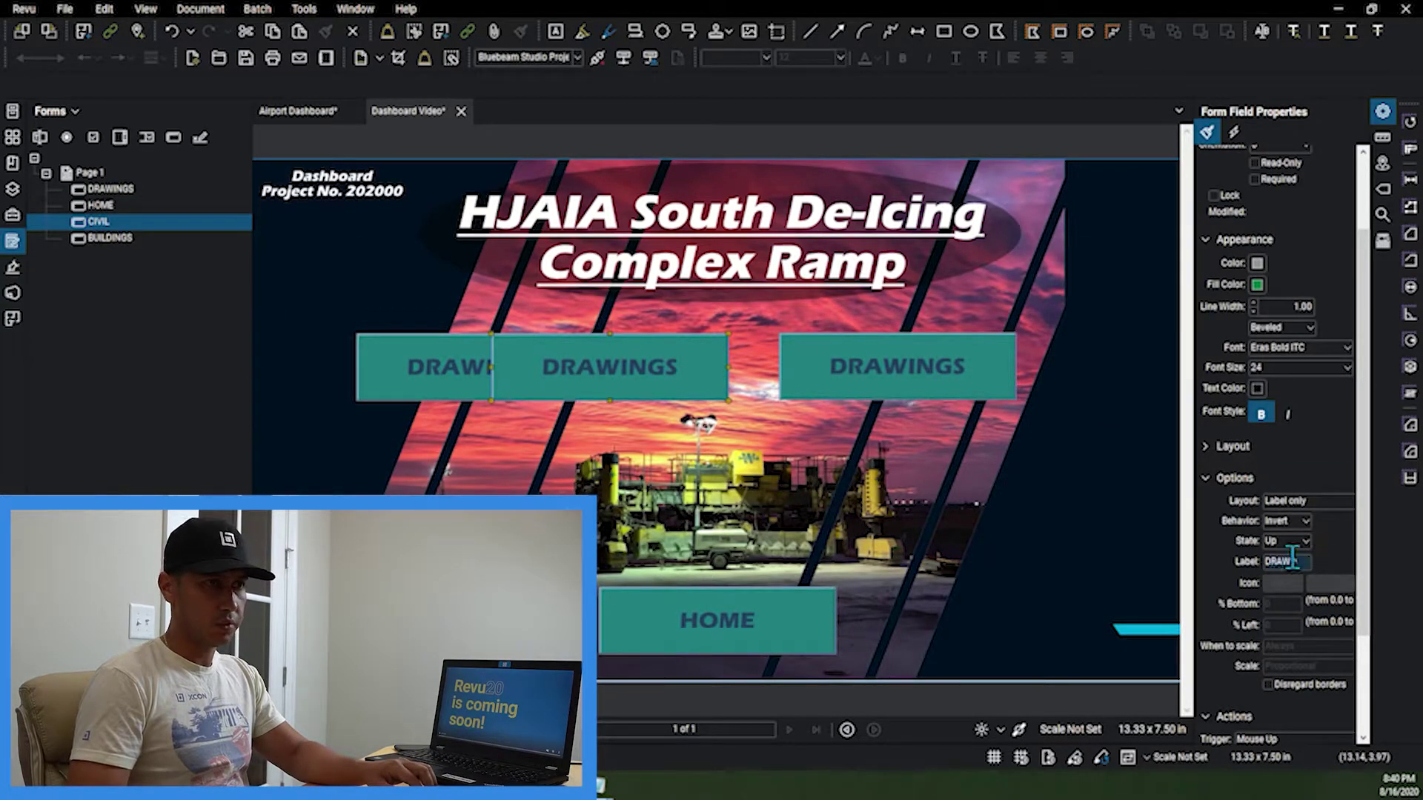
text(CIVIL)
key(Return)
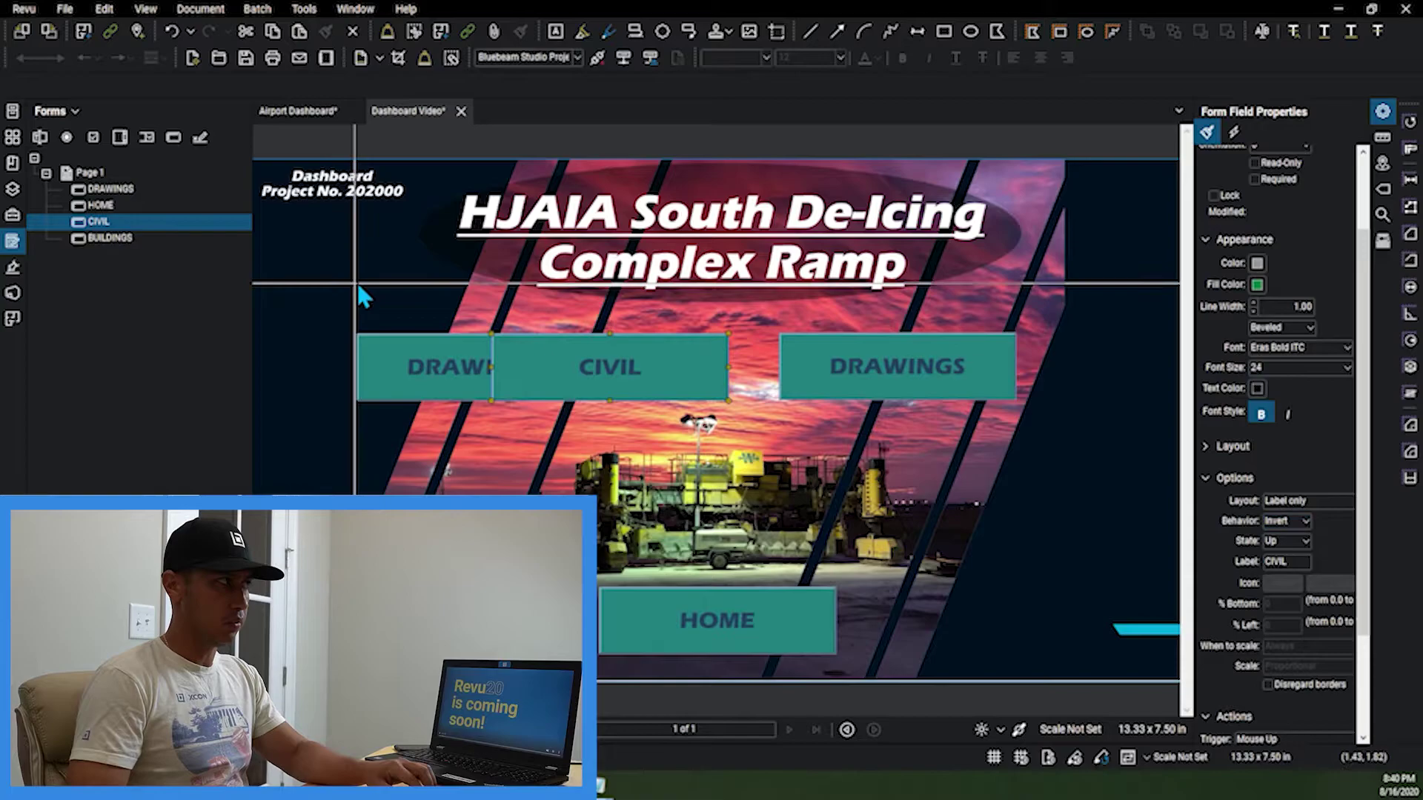
click(104, 237)
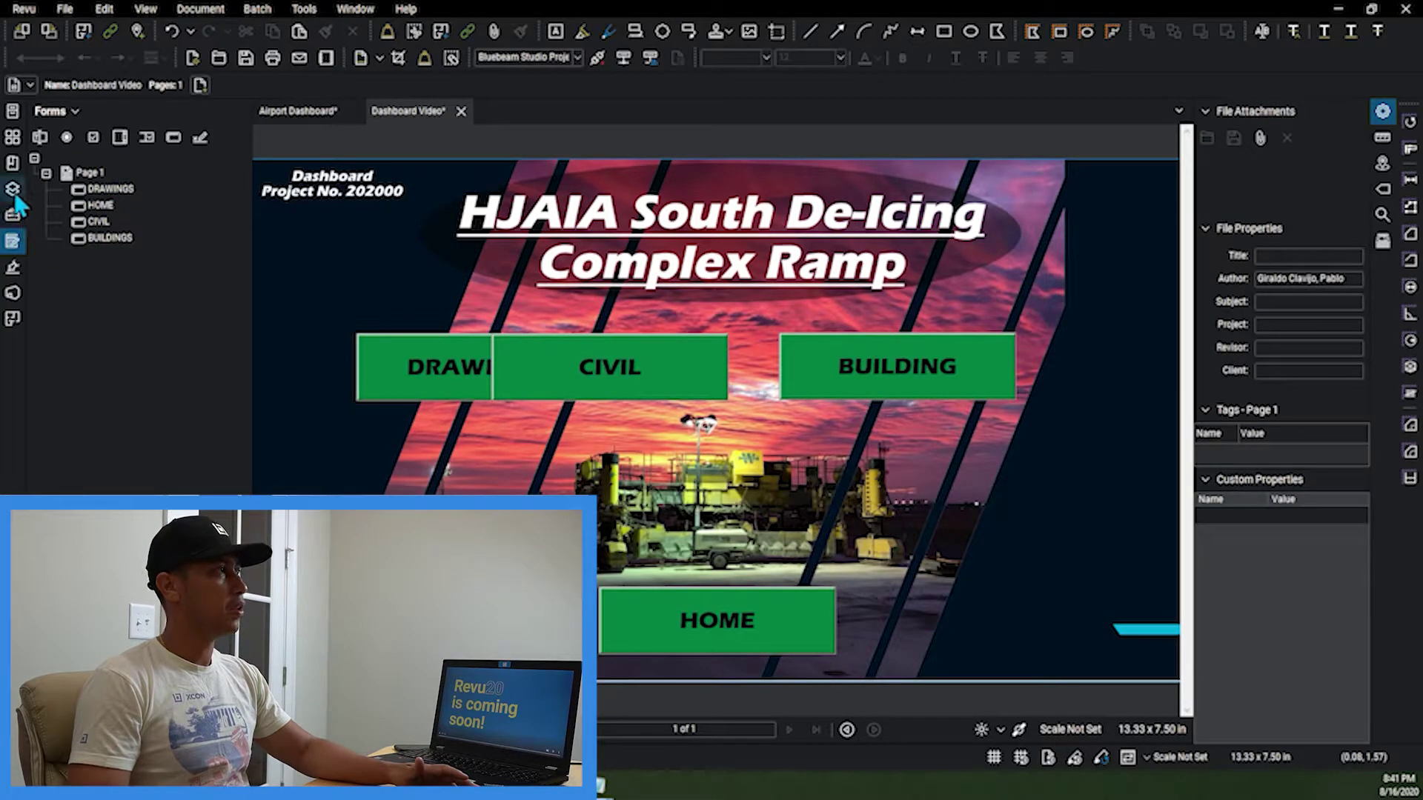
- Add the DASHBOARD, HOME and CIVIL-BUILDINGS layers in the Layers panel
click(12, 189)
click(97, 111)
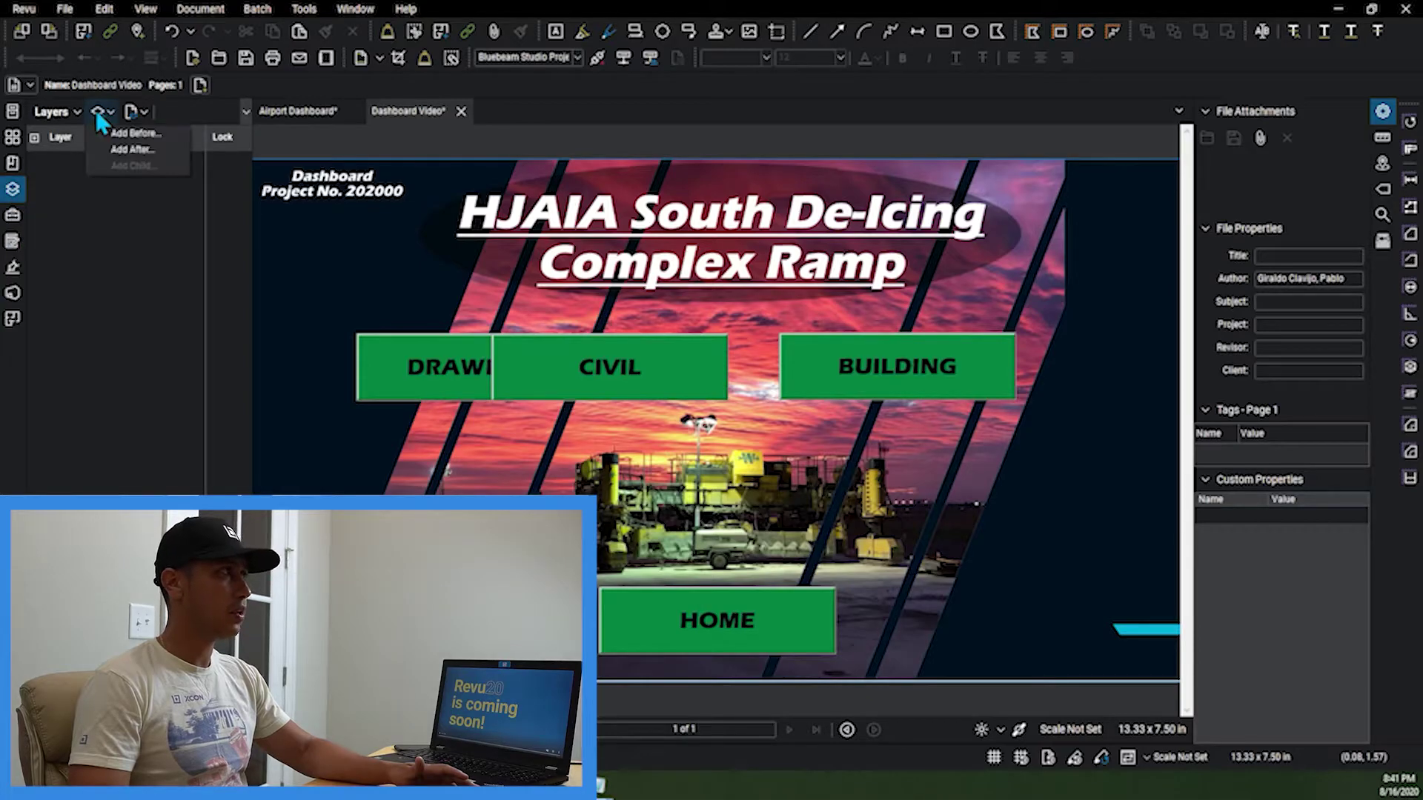
click(127, 149)
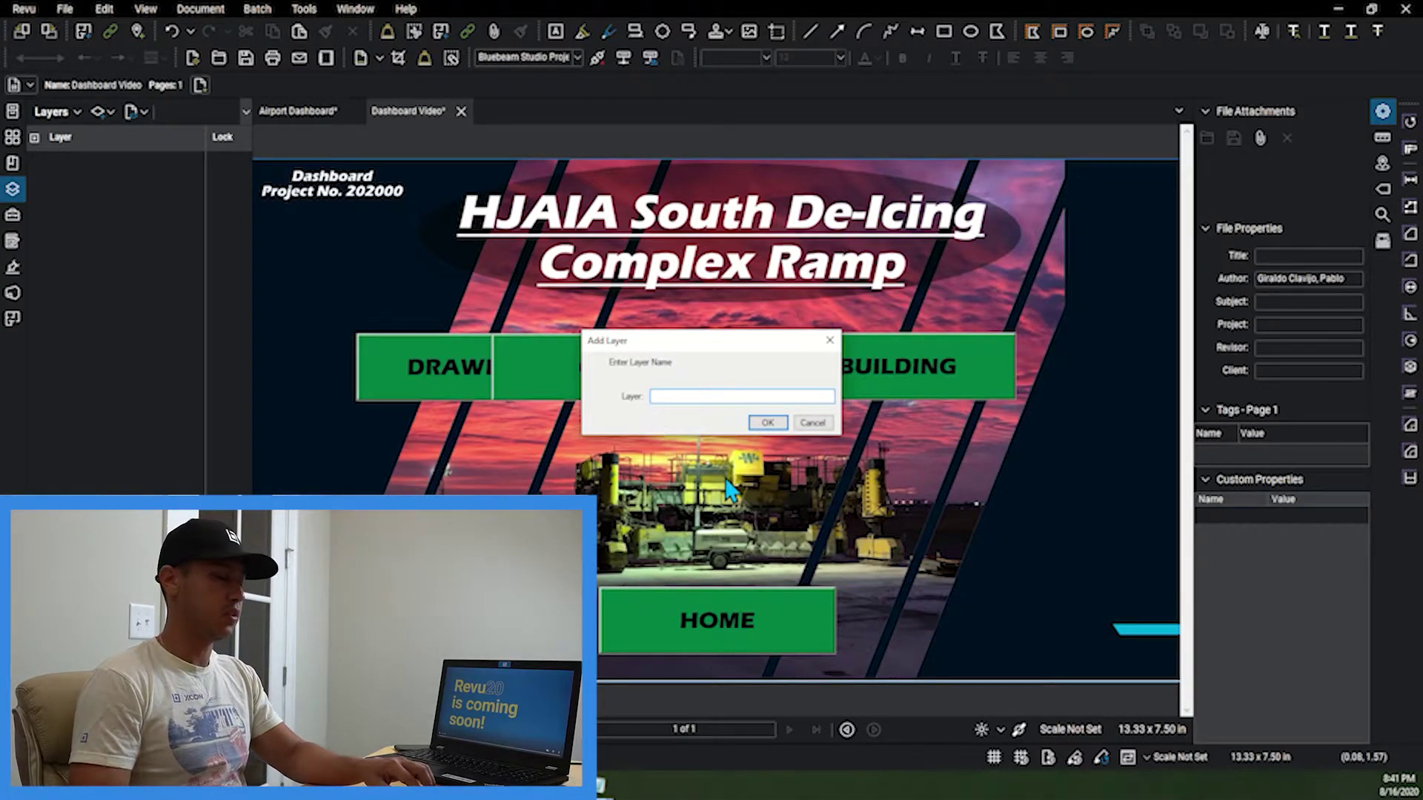
text(DASHBOARD)
key(Return)
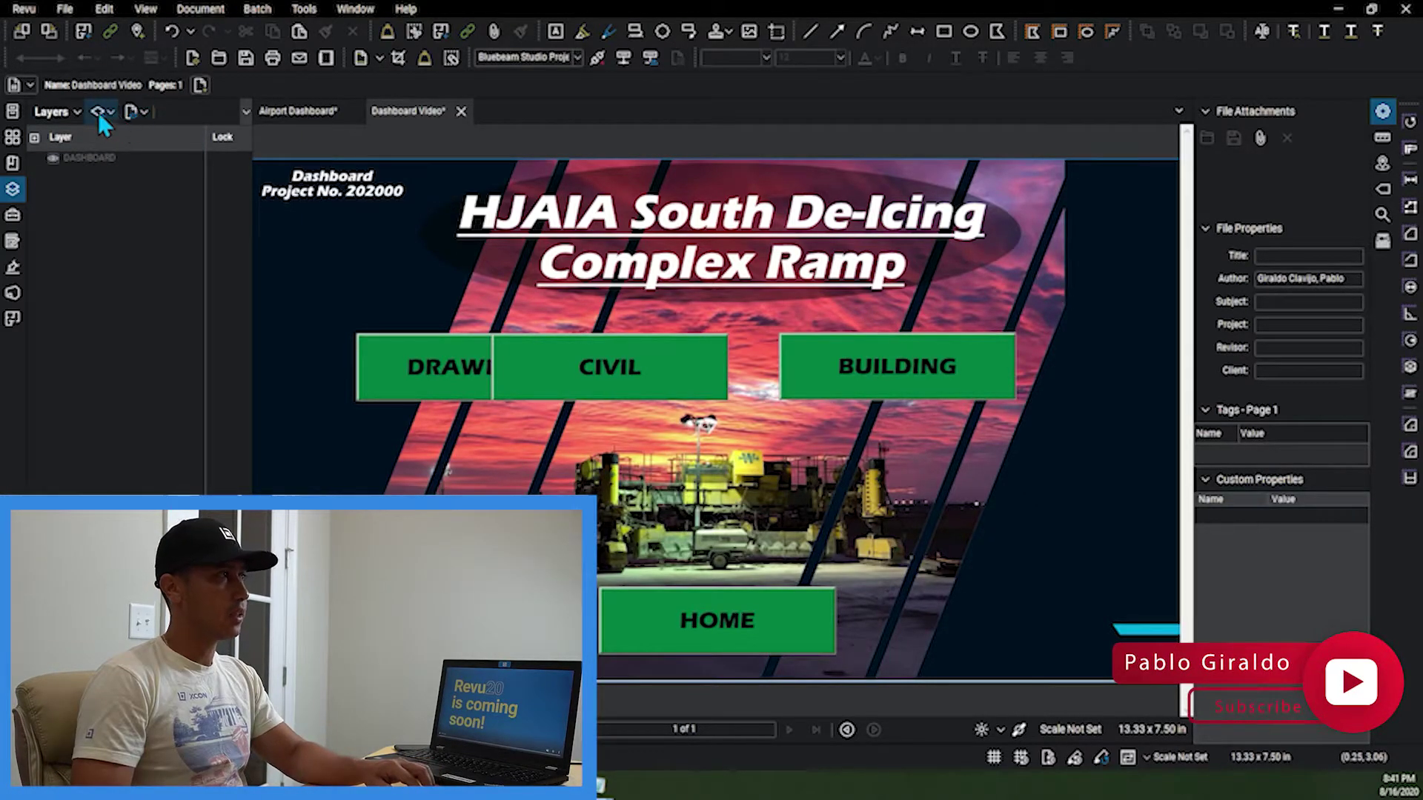
click(132, 111)
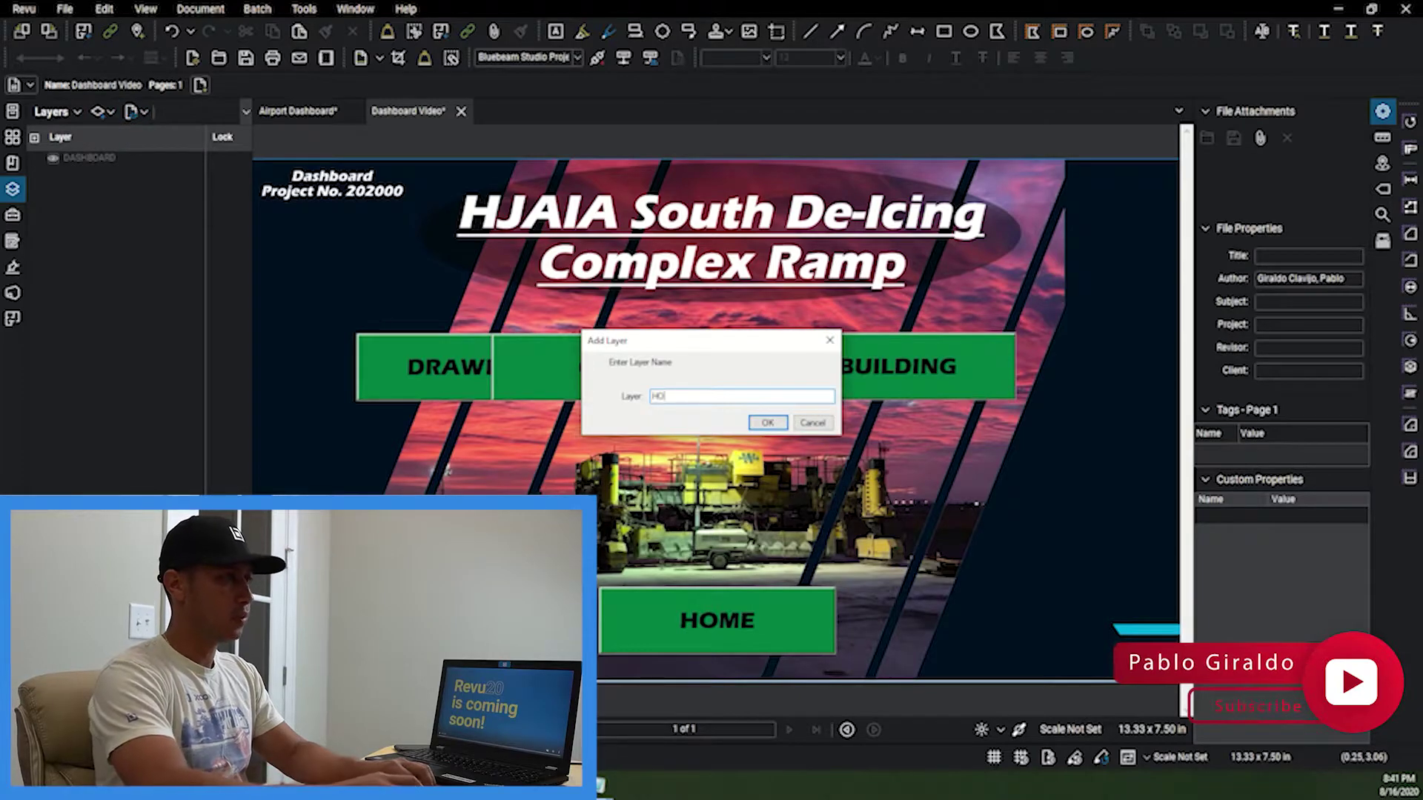
text(HOME)
key(Return)
click(102, 112)
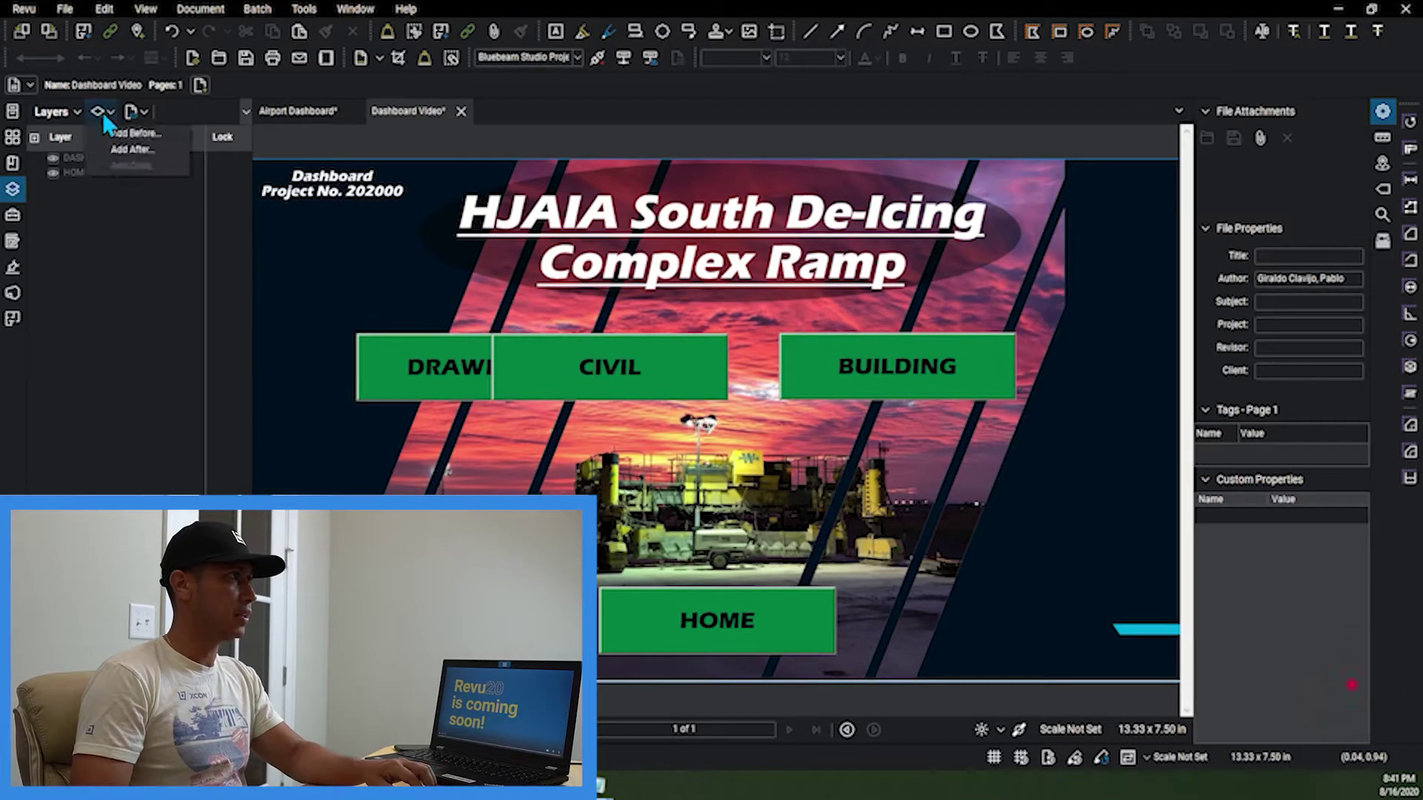
click(128, 150)
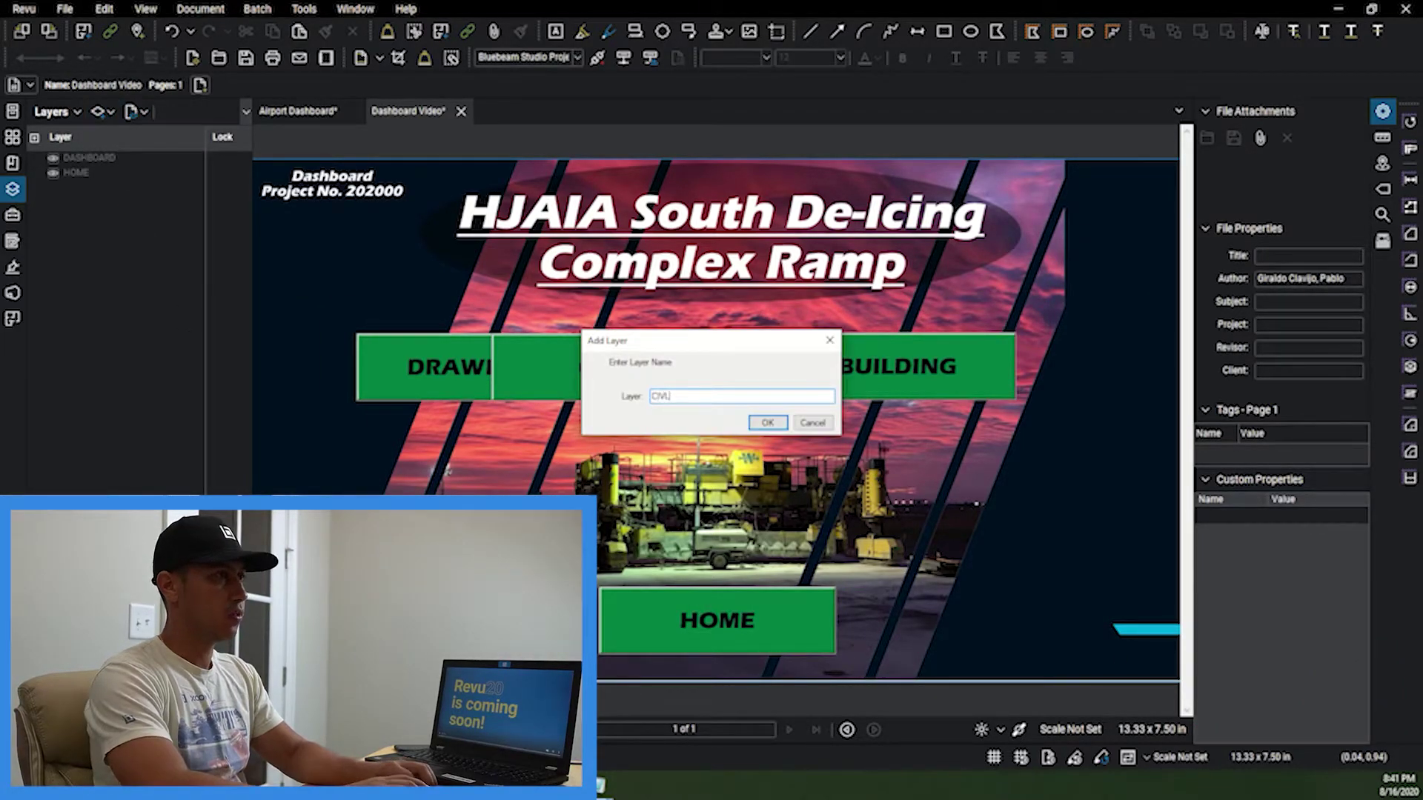
text(CIVIL-BUILDINGS)
key(Return)
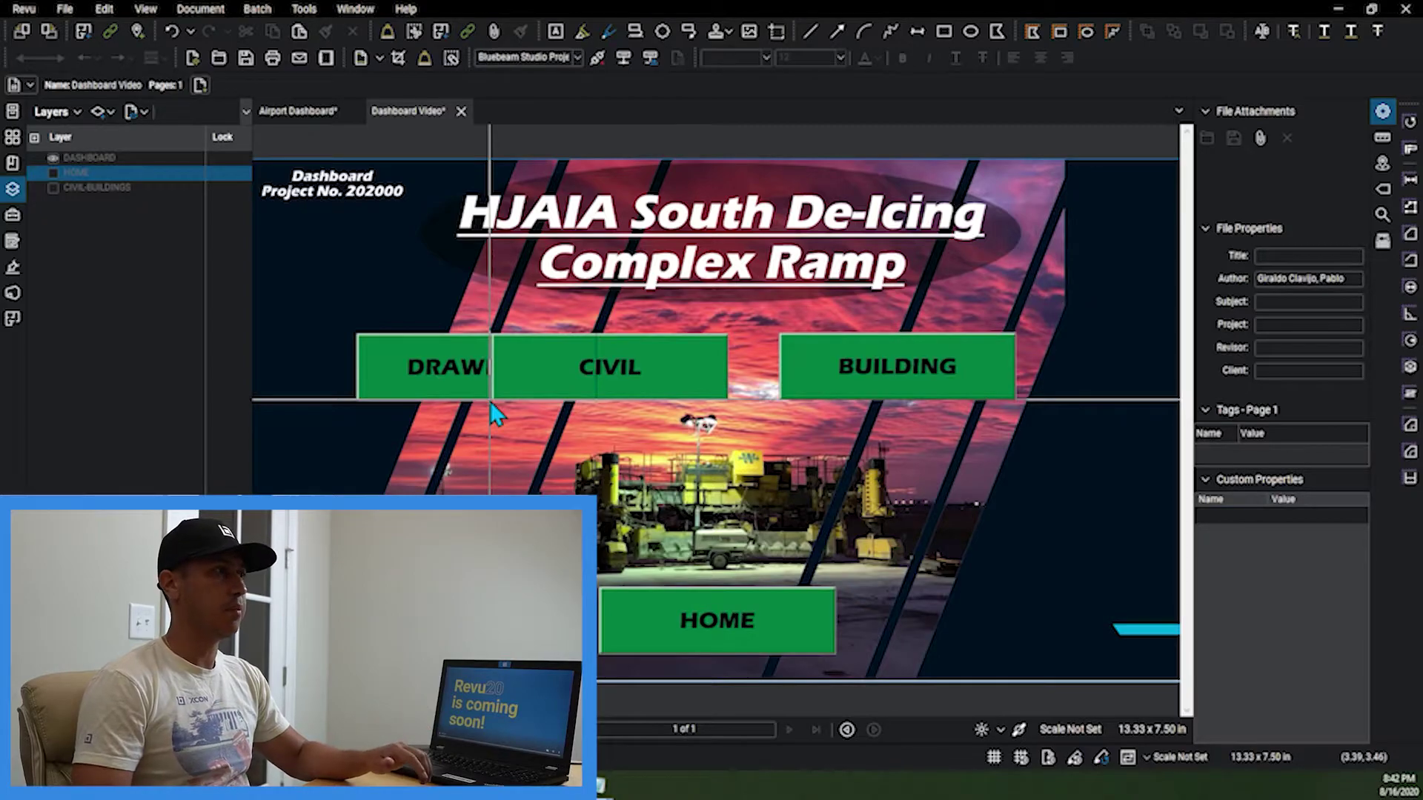
- Press DRAWINGS in the Airport Dashboard example, then go back to Dashboard Video
click(296, 111)
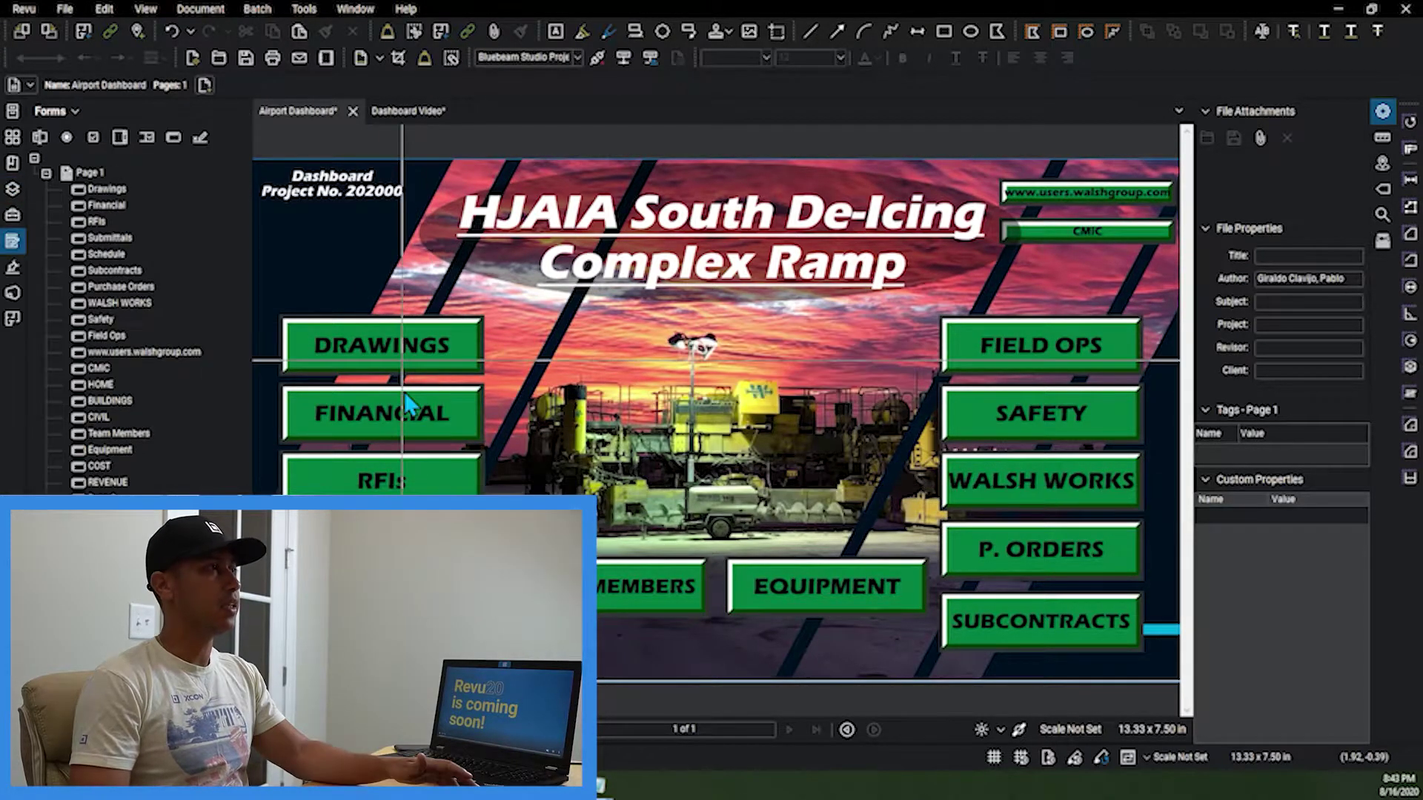
click(393, 347)
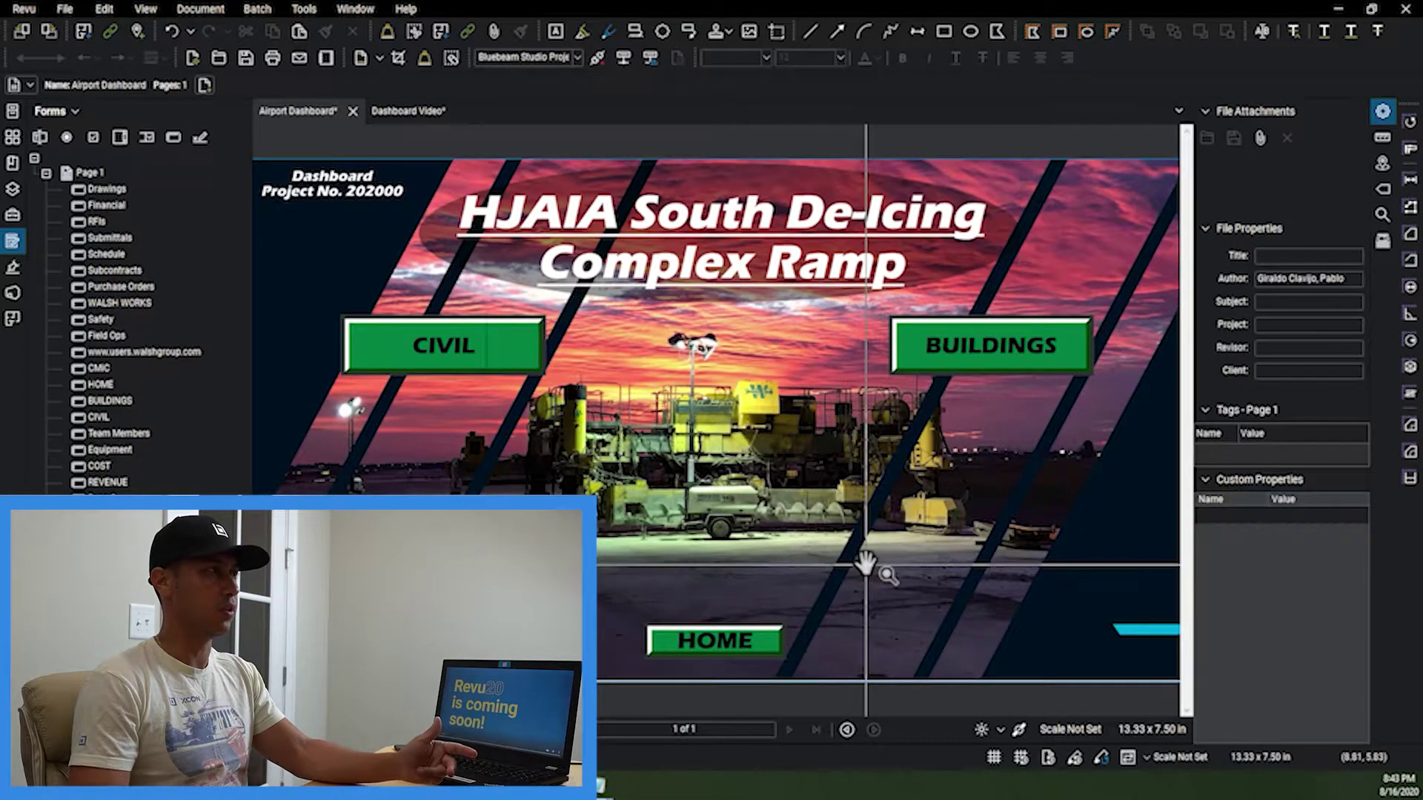
click(409, 110)
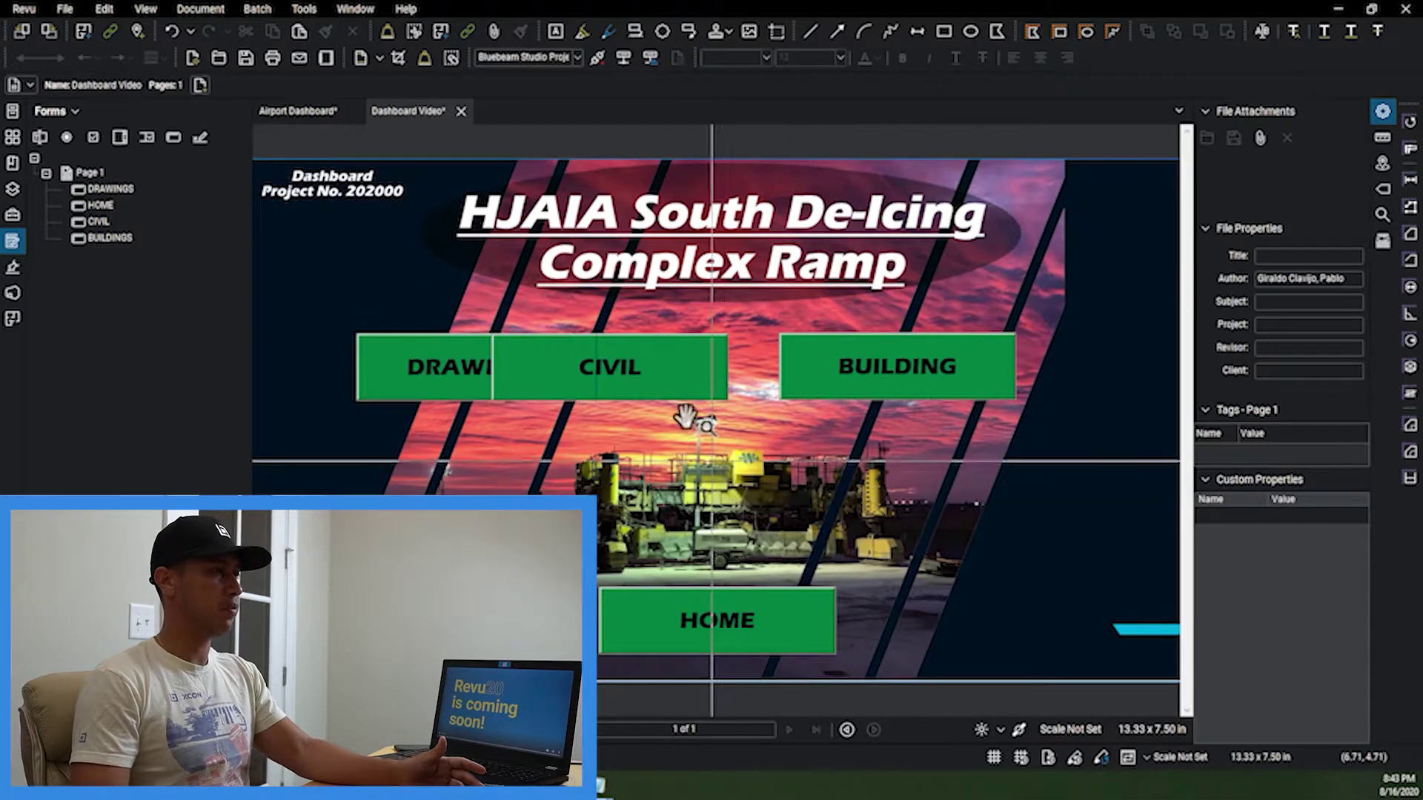
- Assign the DRAWINGS button to the DASHBOARD layer
click(426, 392)
right_click(416, 376)
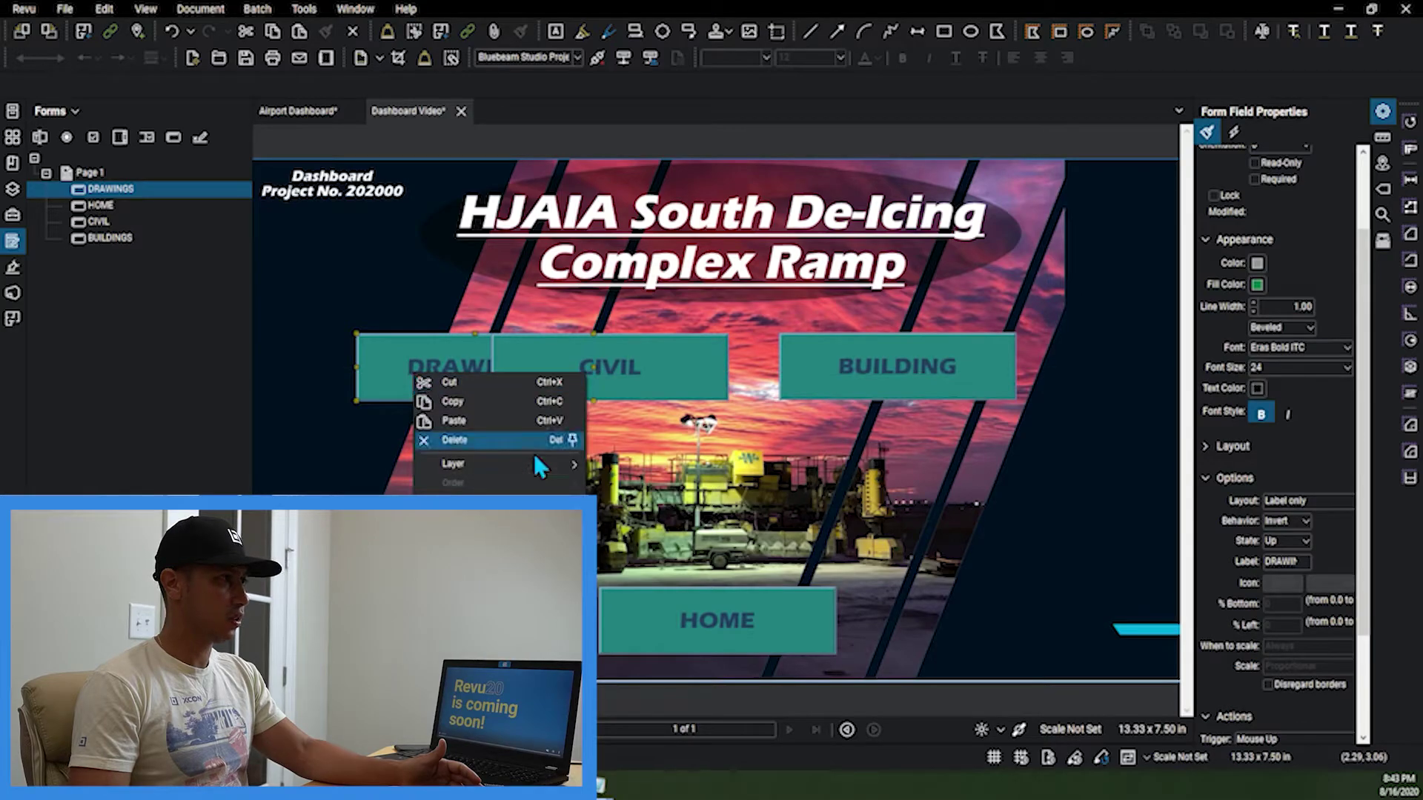
mouse_move(525, 468)
click(687, 484)
- Assign the CIVIL and BUILDING buttons to the CIVIL-BUILDINGS layer
click(697, 378)
shift+click(874, 370)
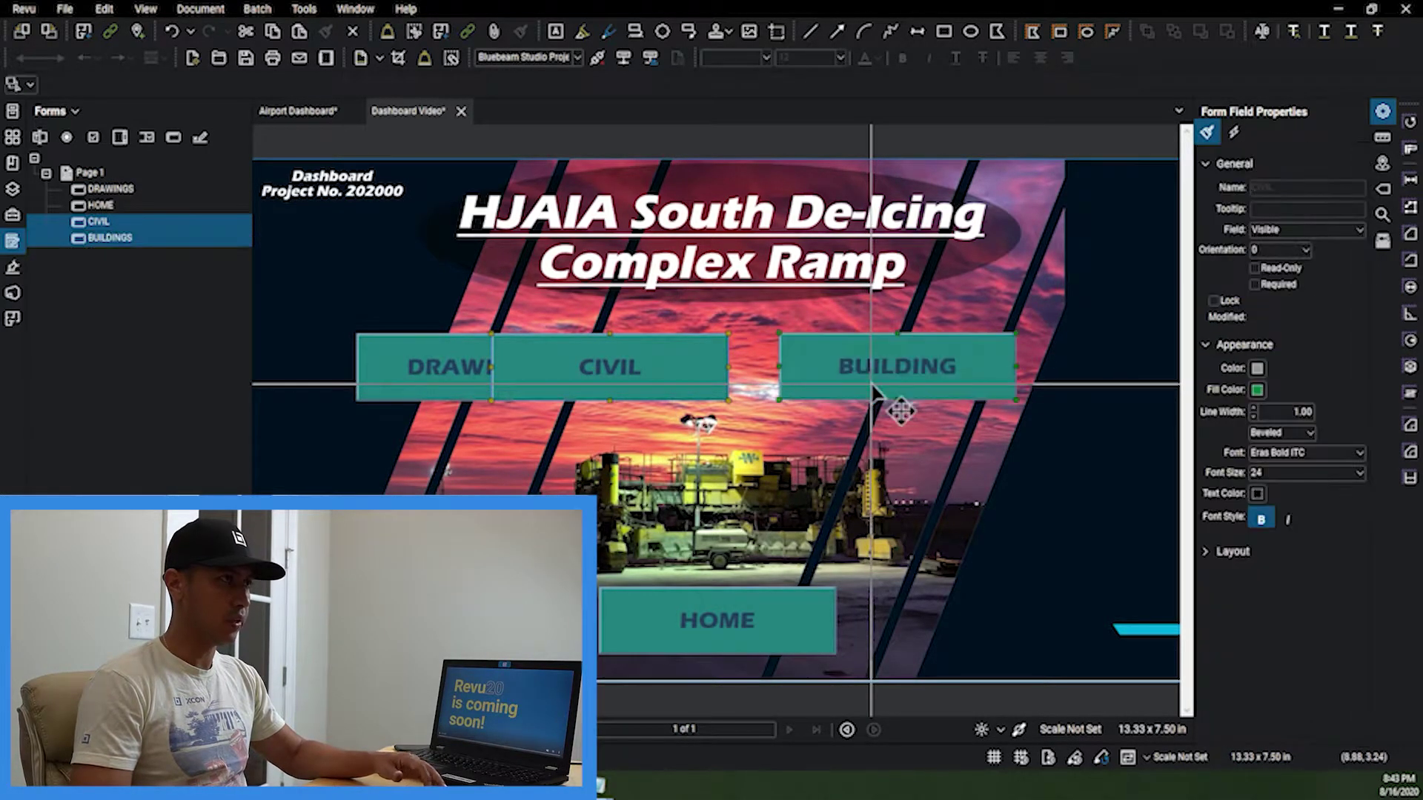
right_click(870, 389)
mouse_move(990, 501)
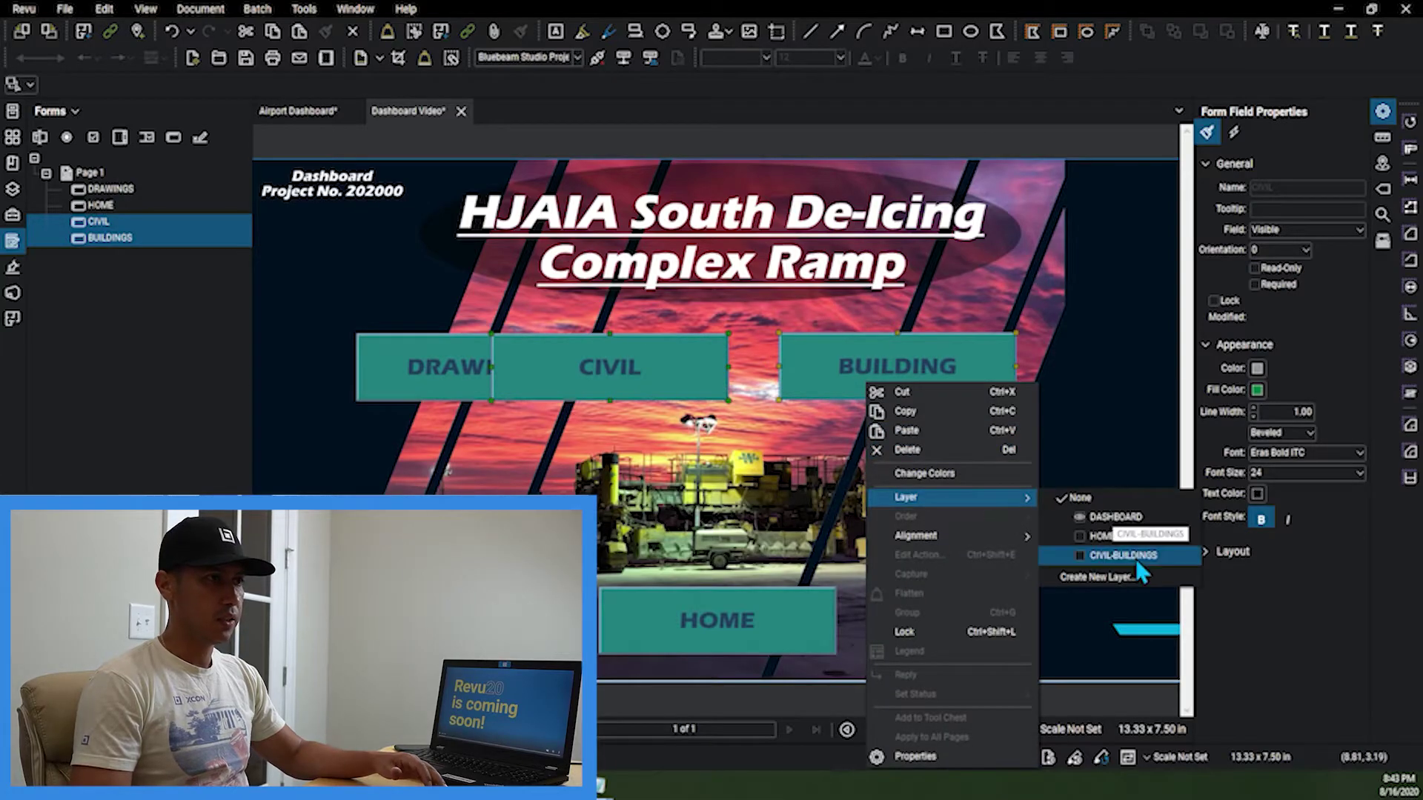
click(1136, 557)
- Assign the HOME button to the HOME layer
click(762, 623)
right_click(763, 626)
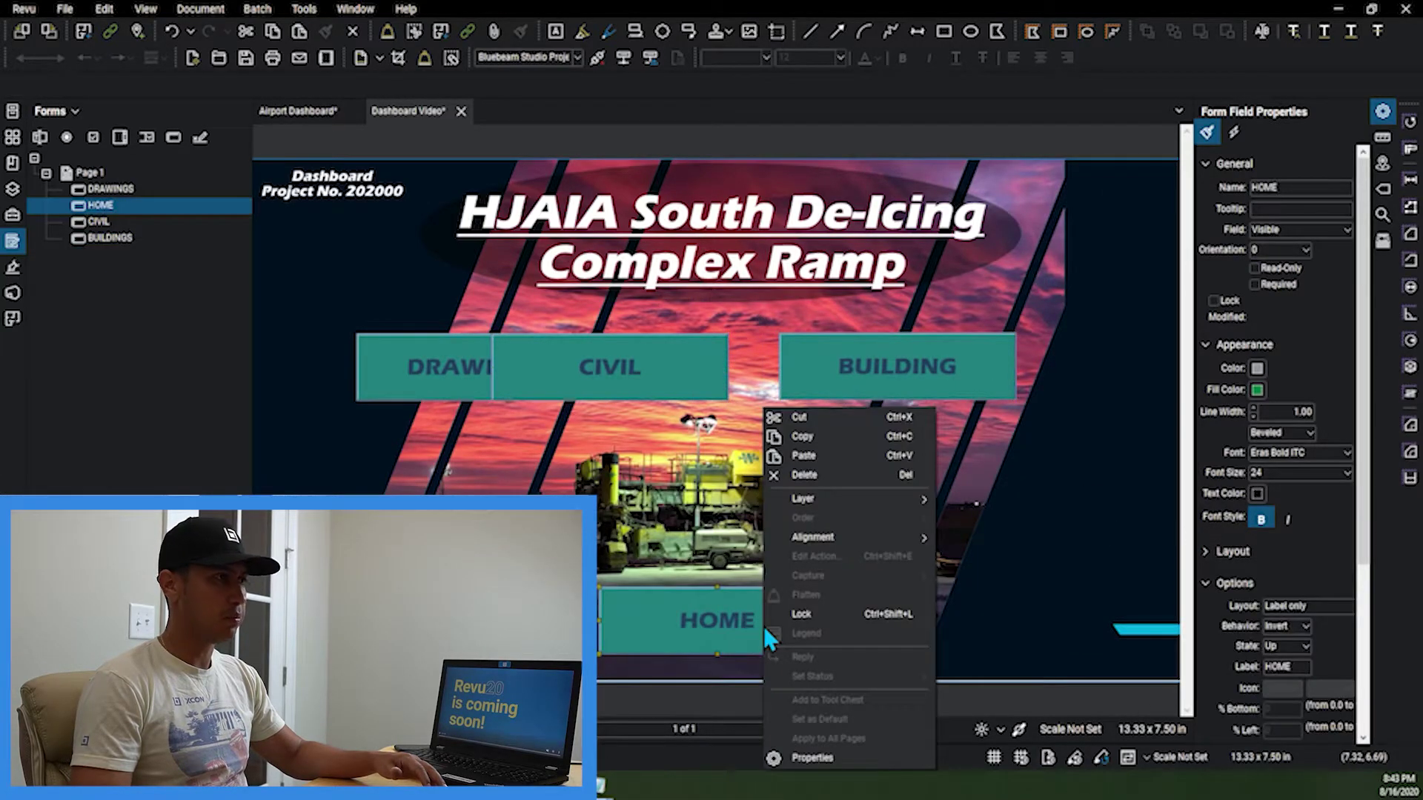
mouse_move(919, 498)
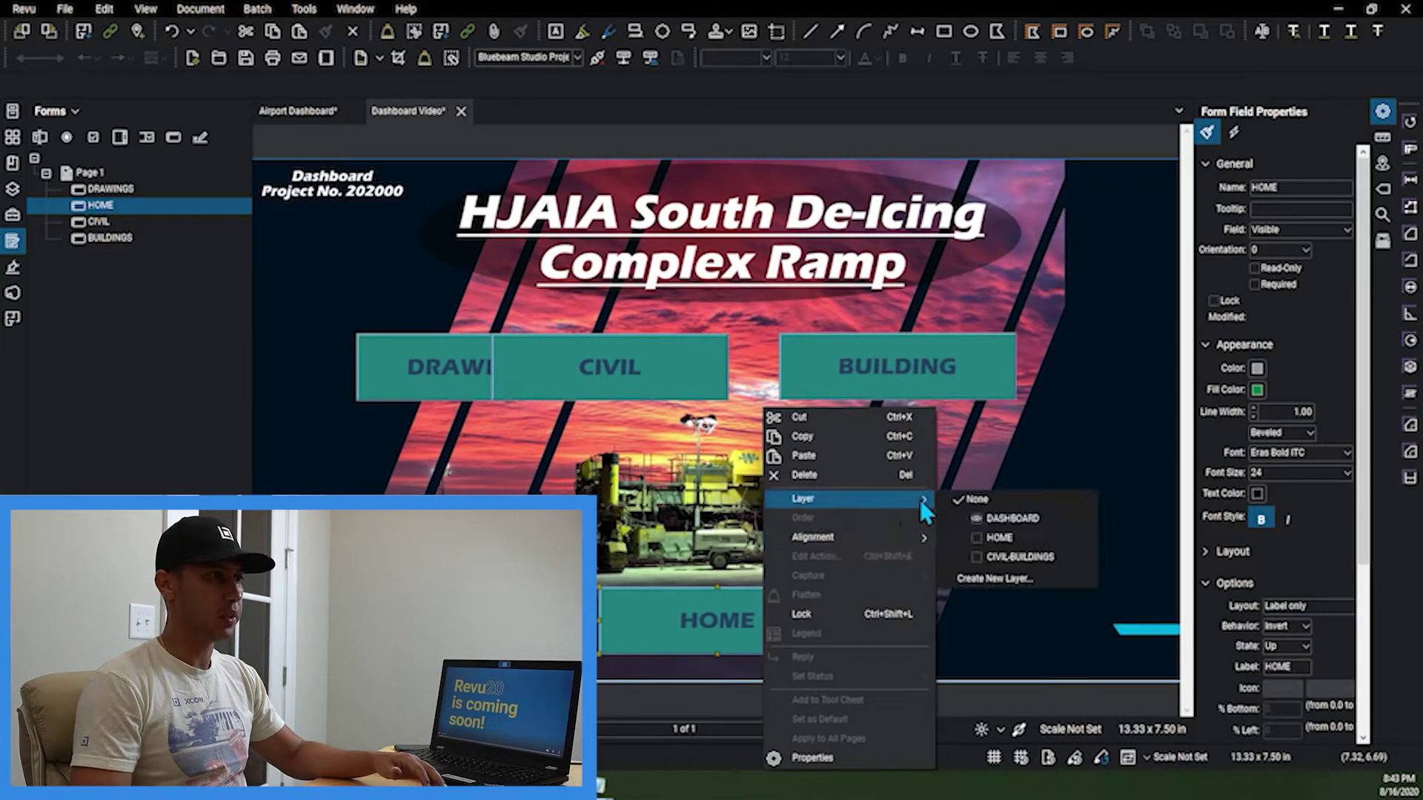
click(1000, 538)
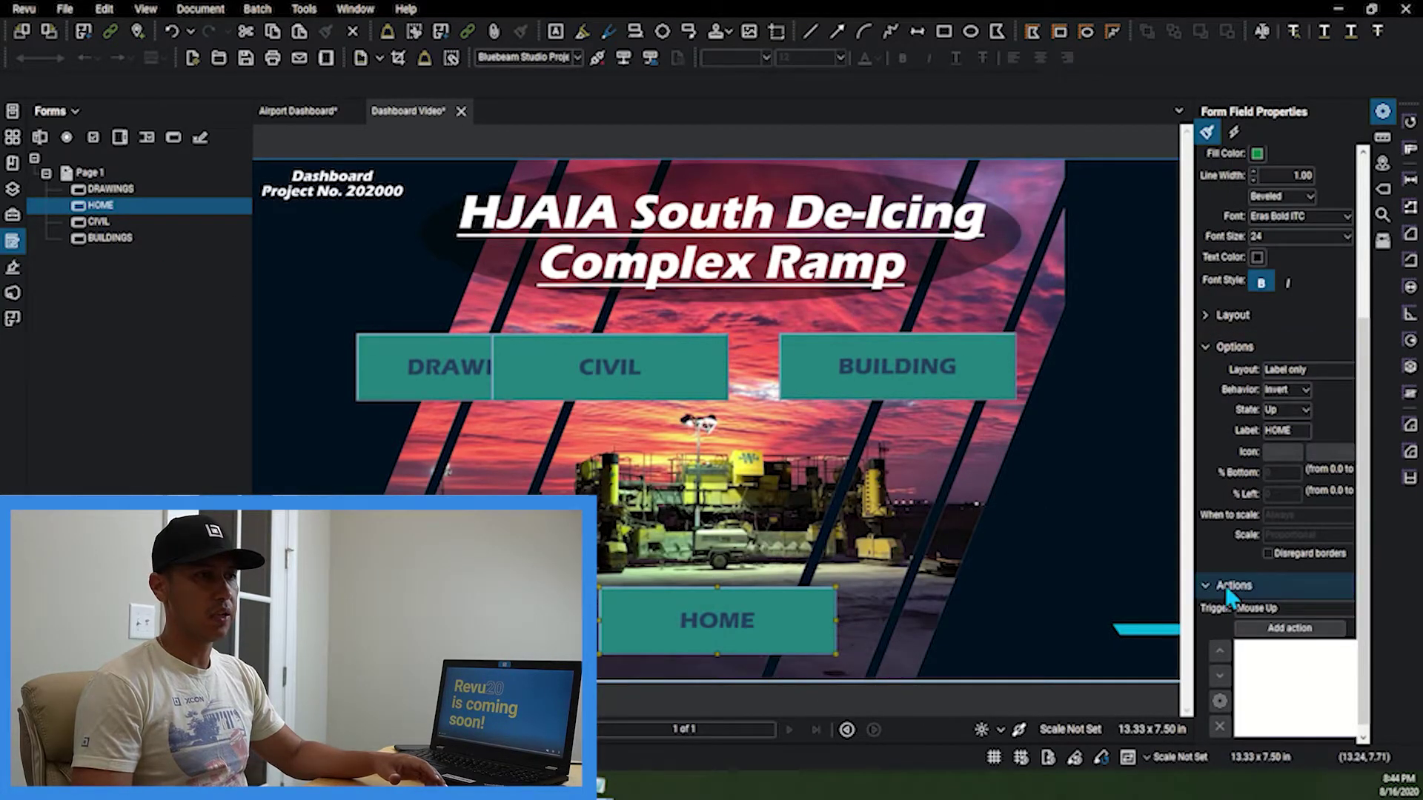
- Add a JavaScript action to HOME and bring up the saved HOME code
click(1290, 629)
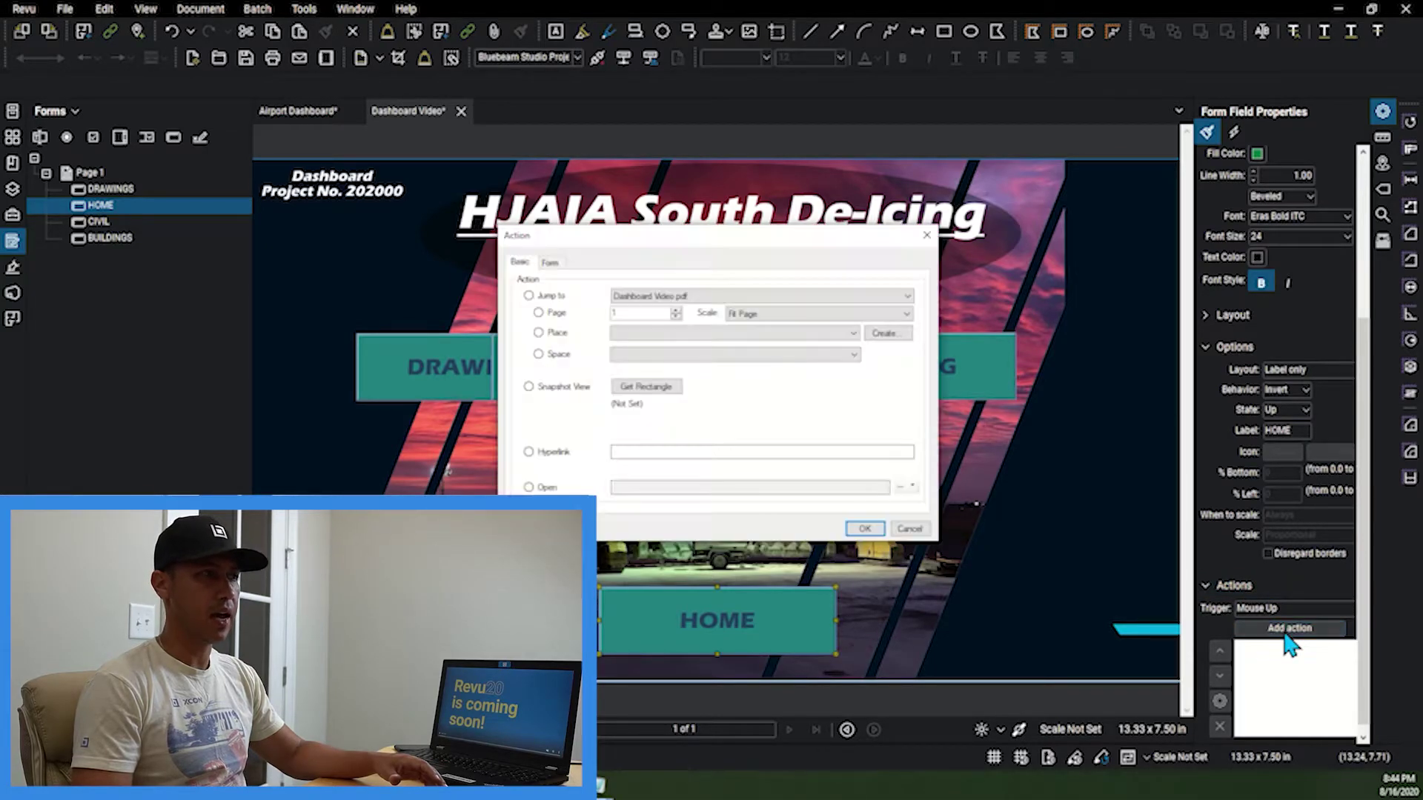
click(555, 264)
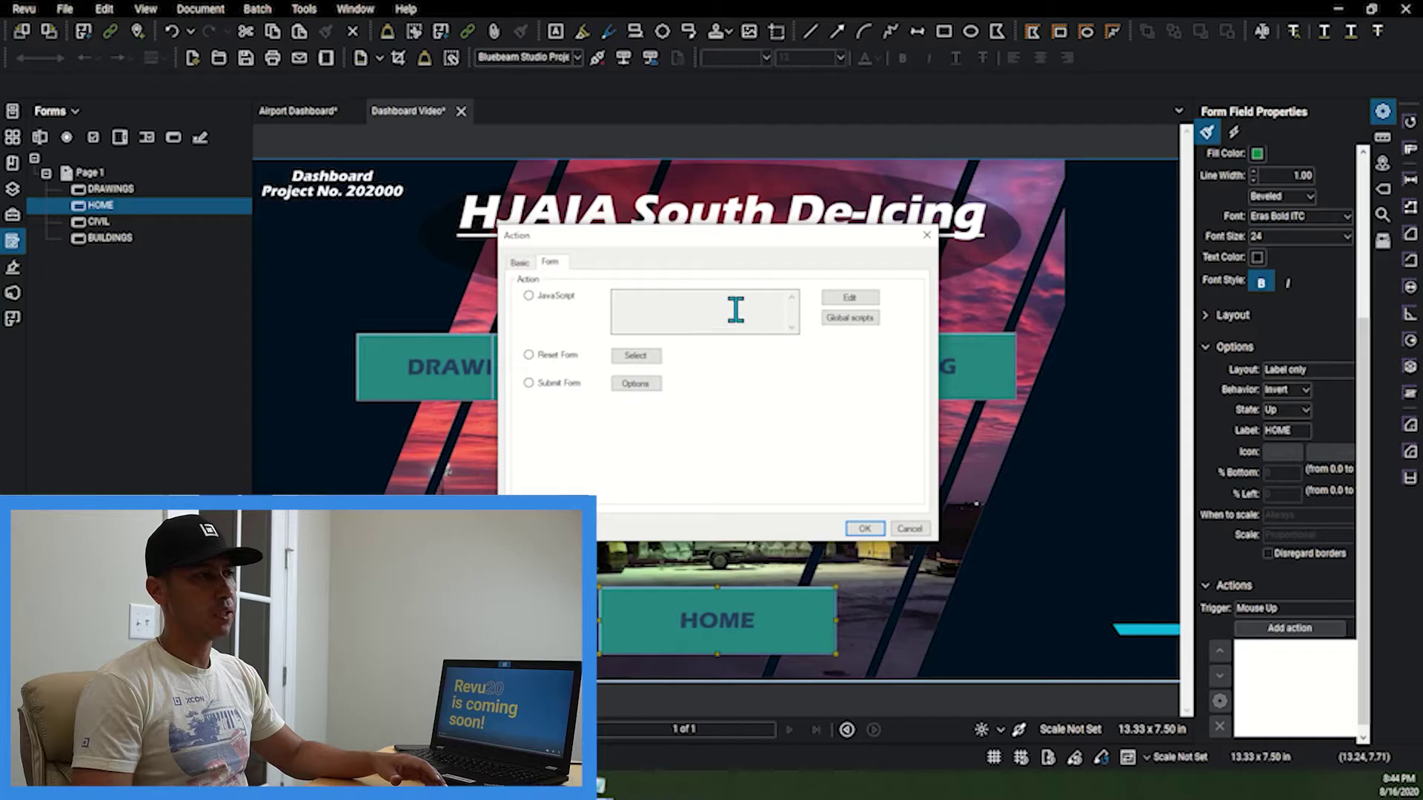
click(852, 298)
mouse_move(602, 787)
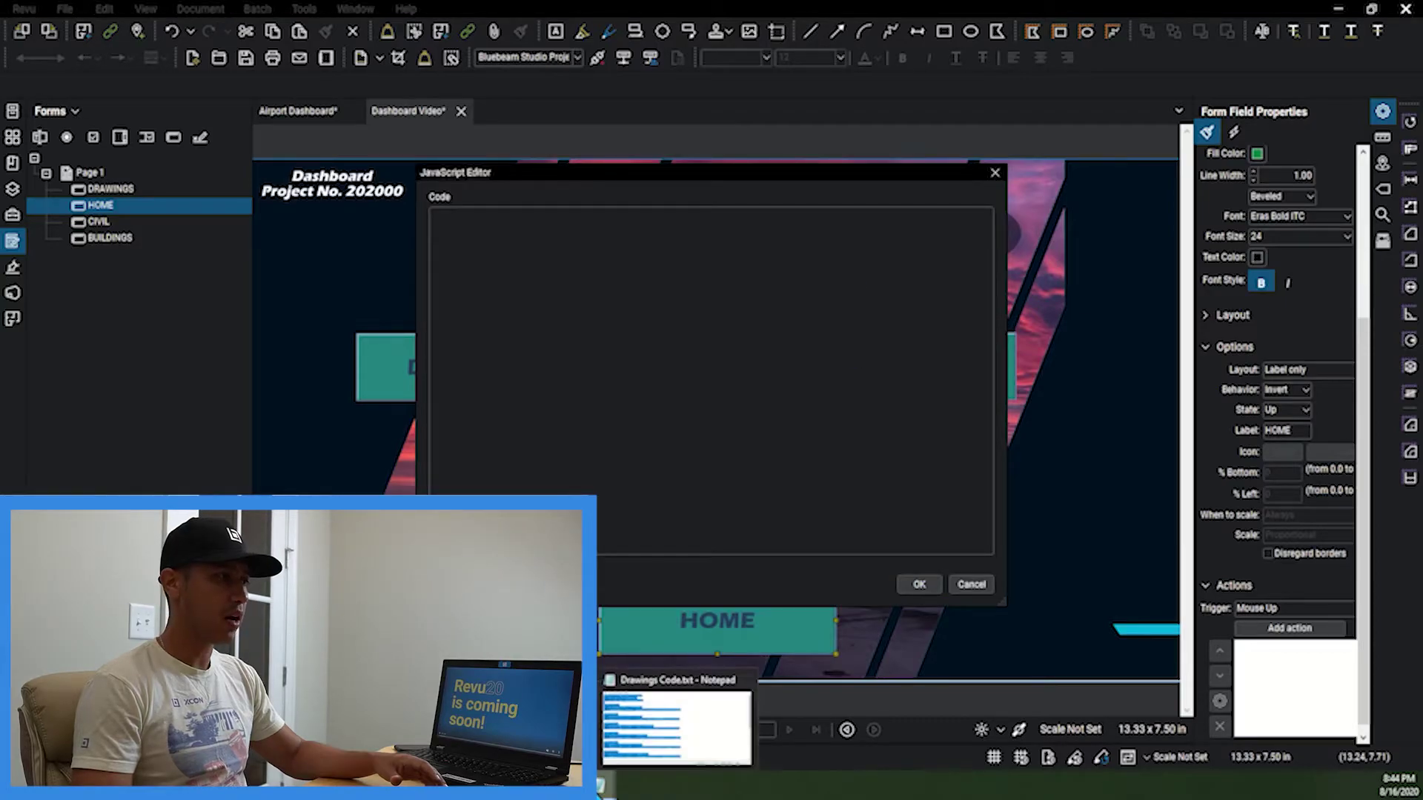
click(684, 712)
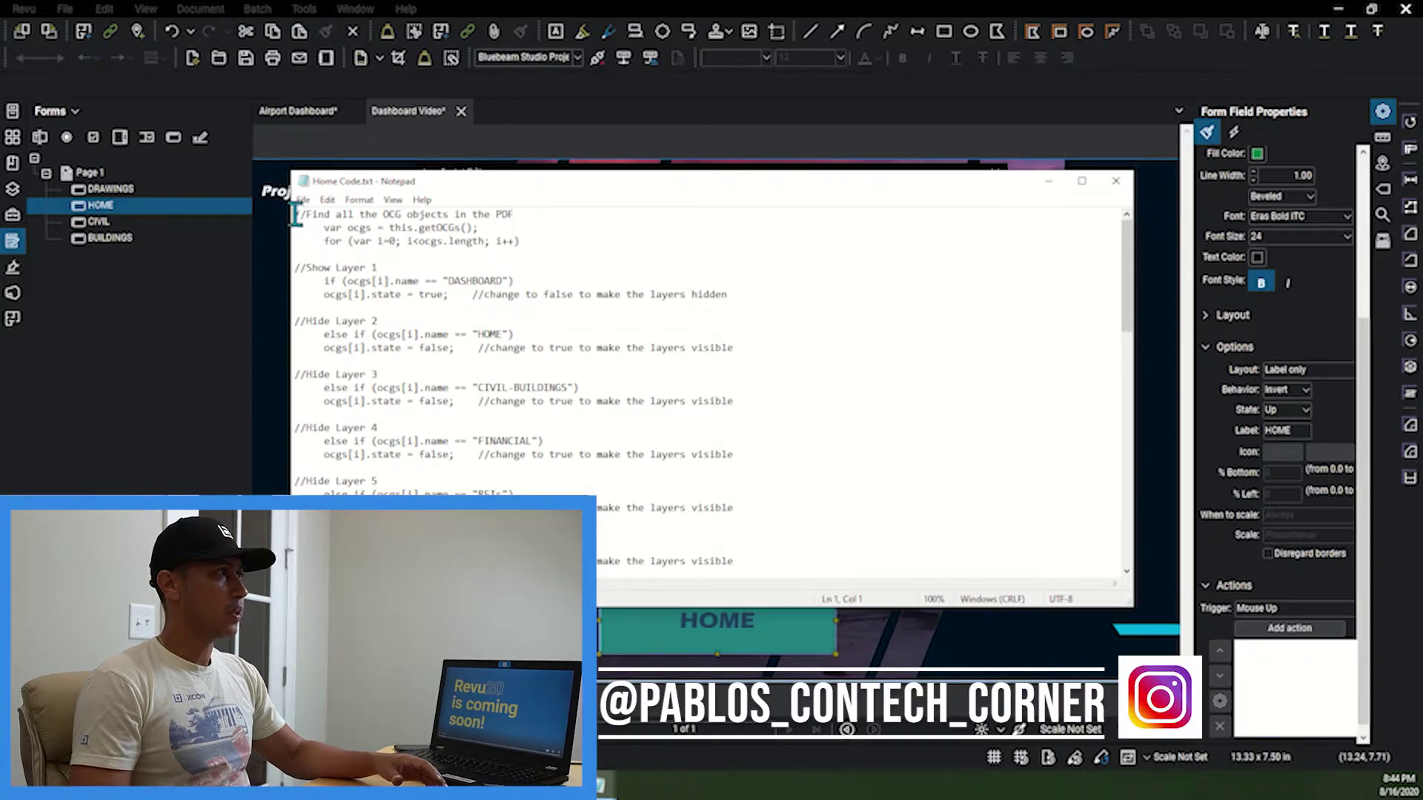
- Paste the layer-toggling script into the editor, confirm it, and test HOME
drag(295, 215, 547, 351)
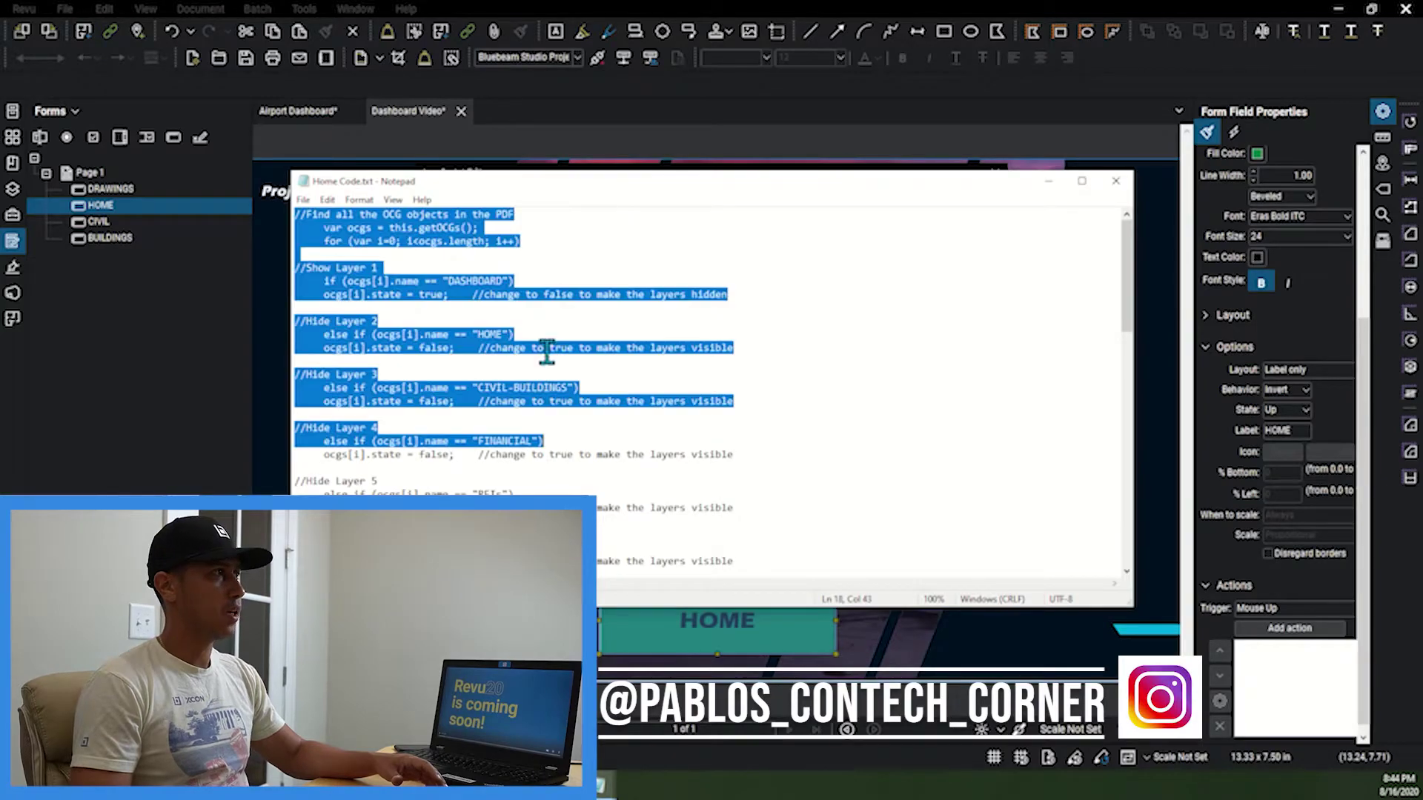
drag(296, 219, 478, 586)
key(alt+Tab)
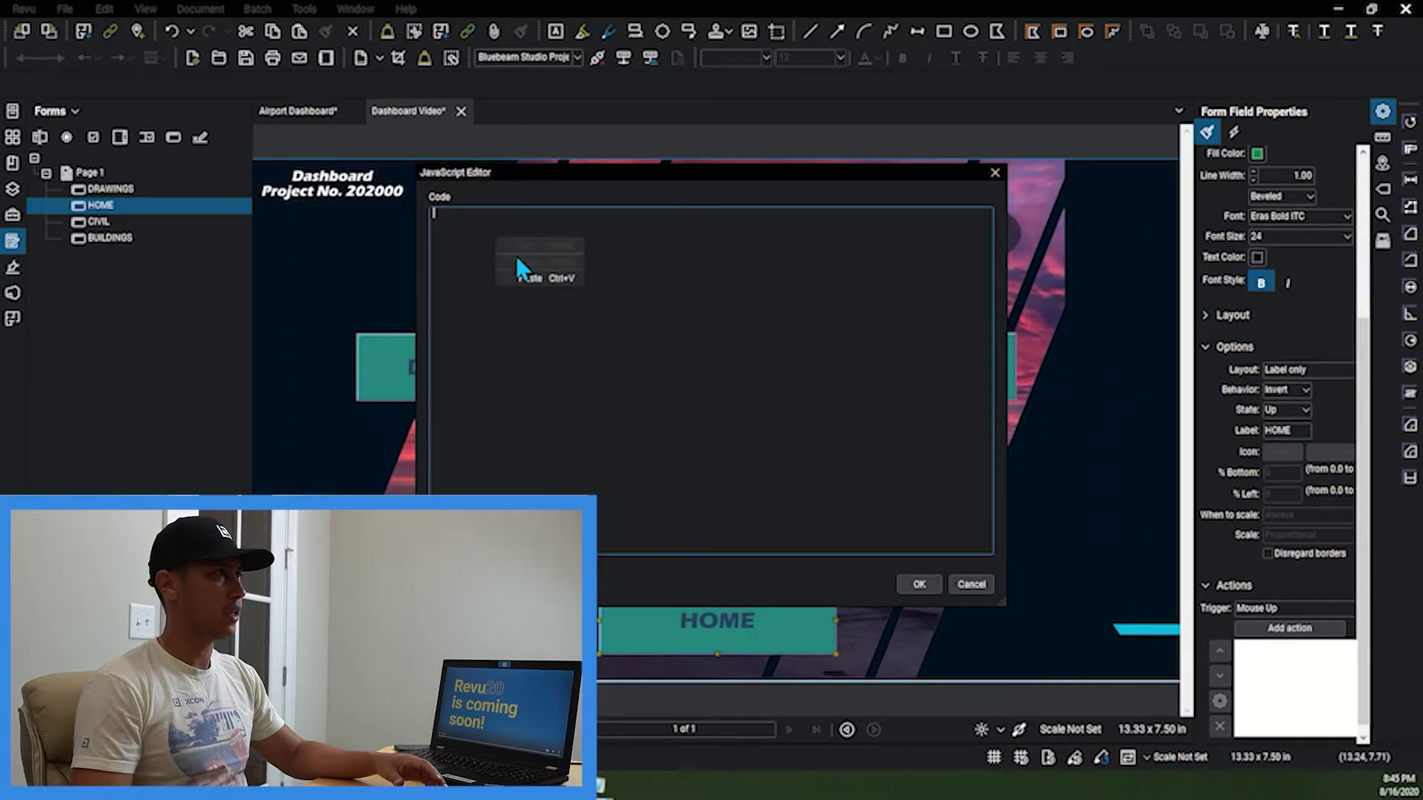
click(528, 279)
click(918, 584)
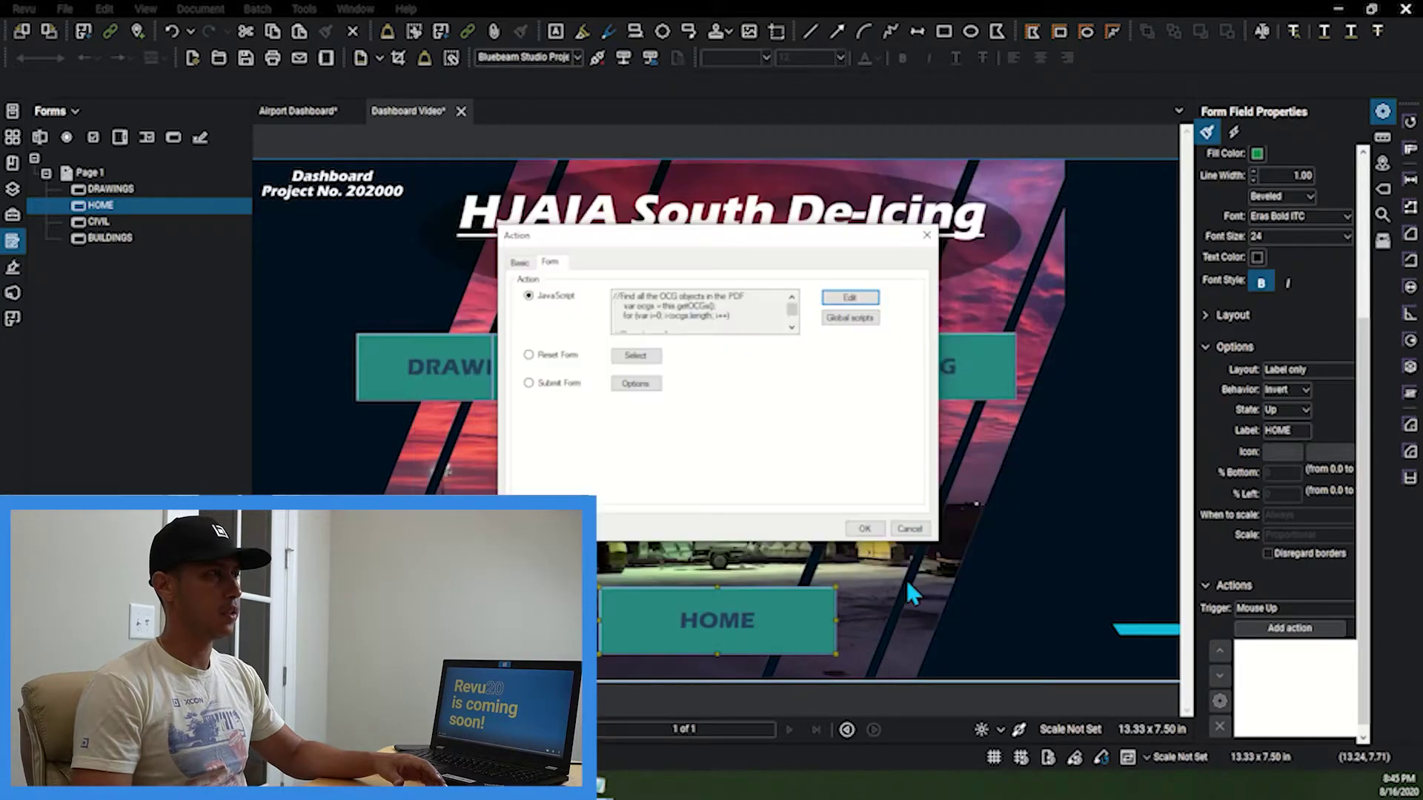
click(859, 529)
key(Escape)
click(723, 630)
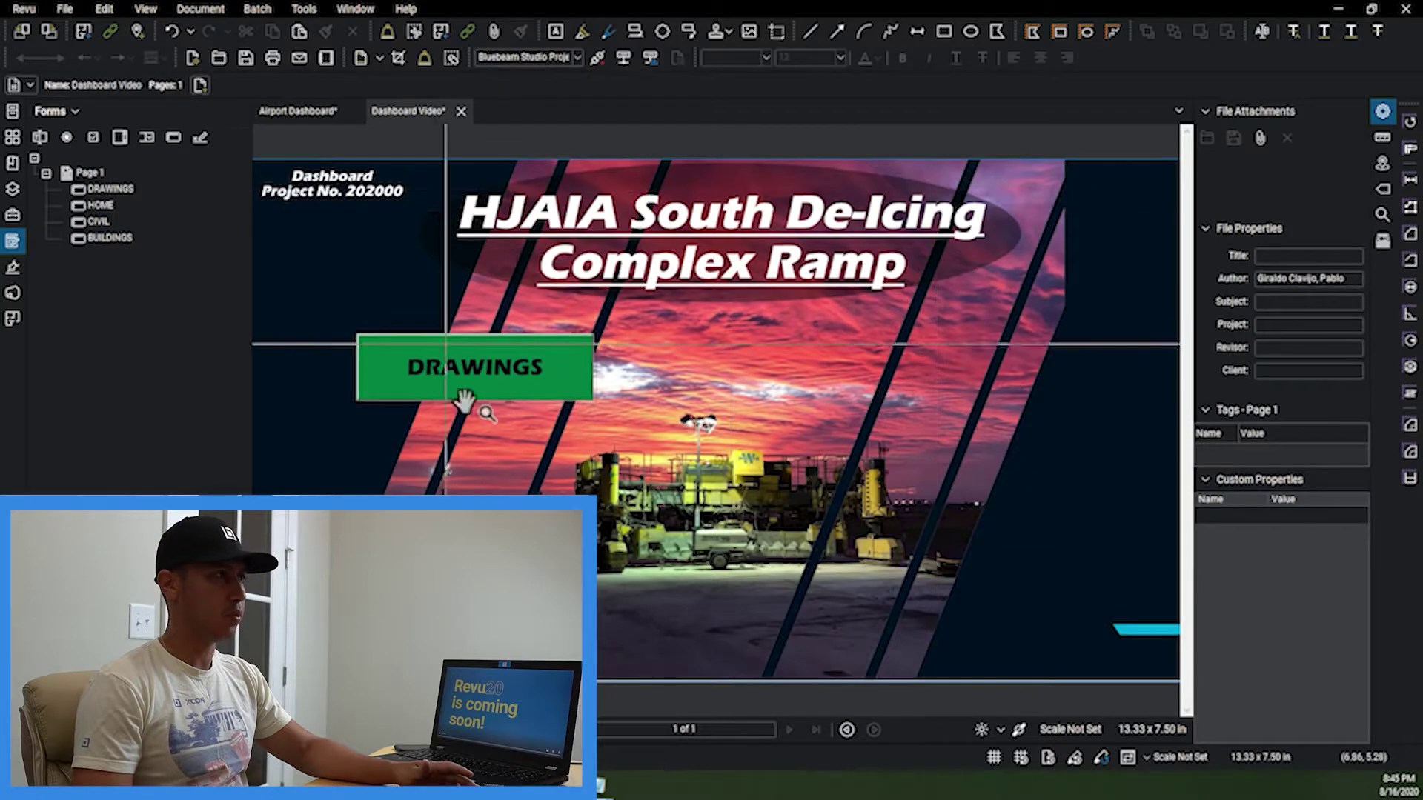
- Start a new JavaScript action on the DRAWINGS button field
click(406, 356)
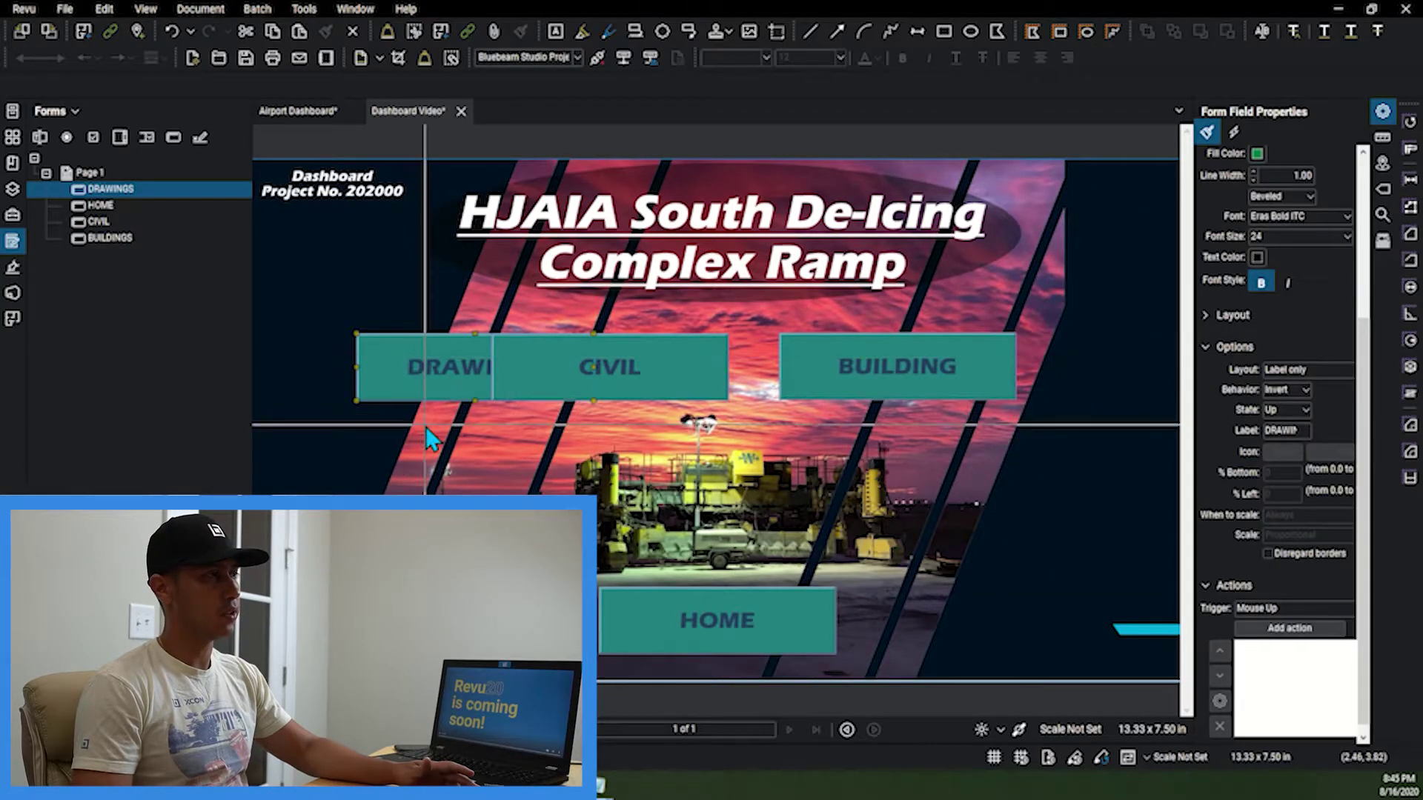
click(1296, 630)
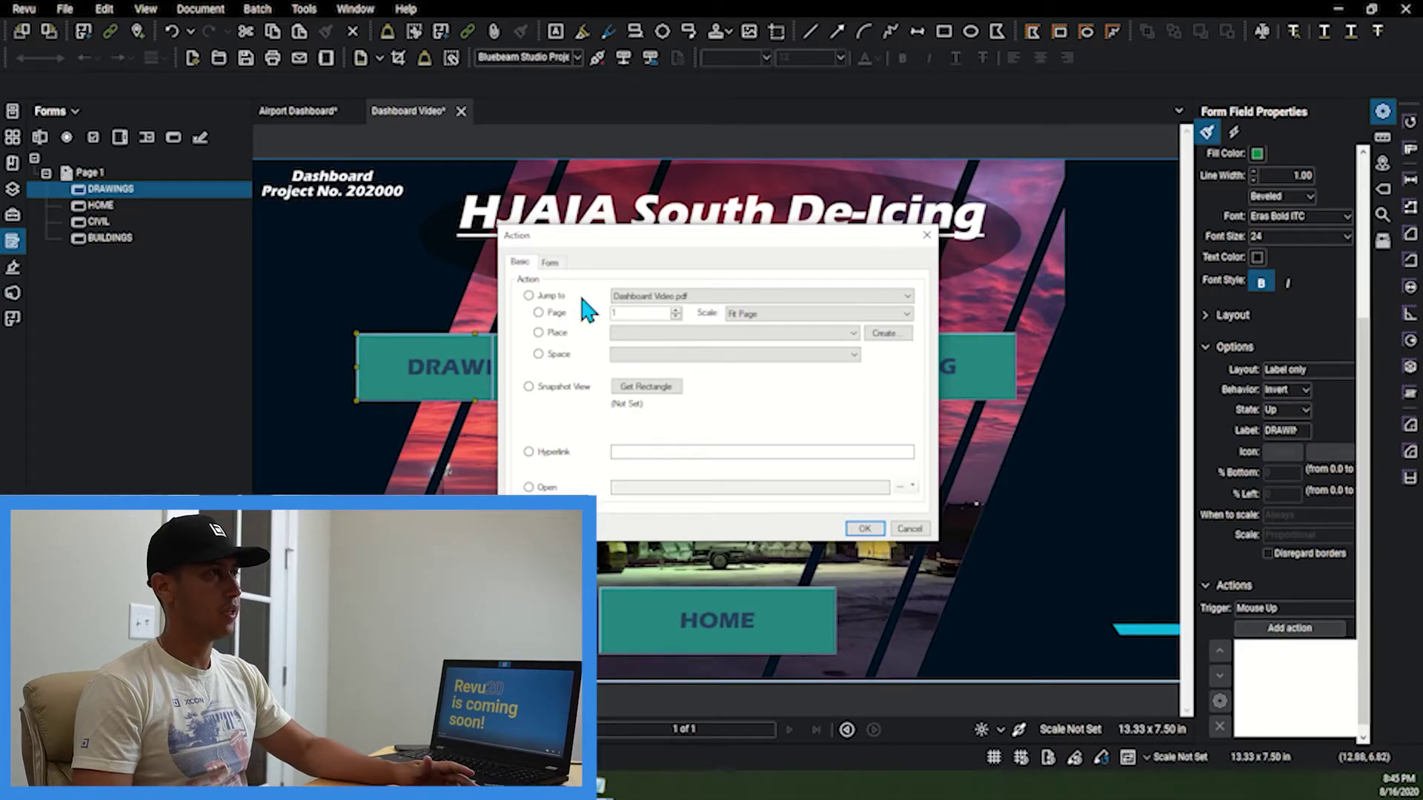
click(551, 264)
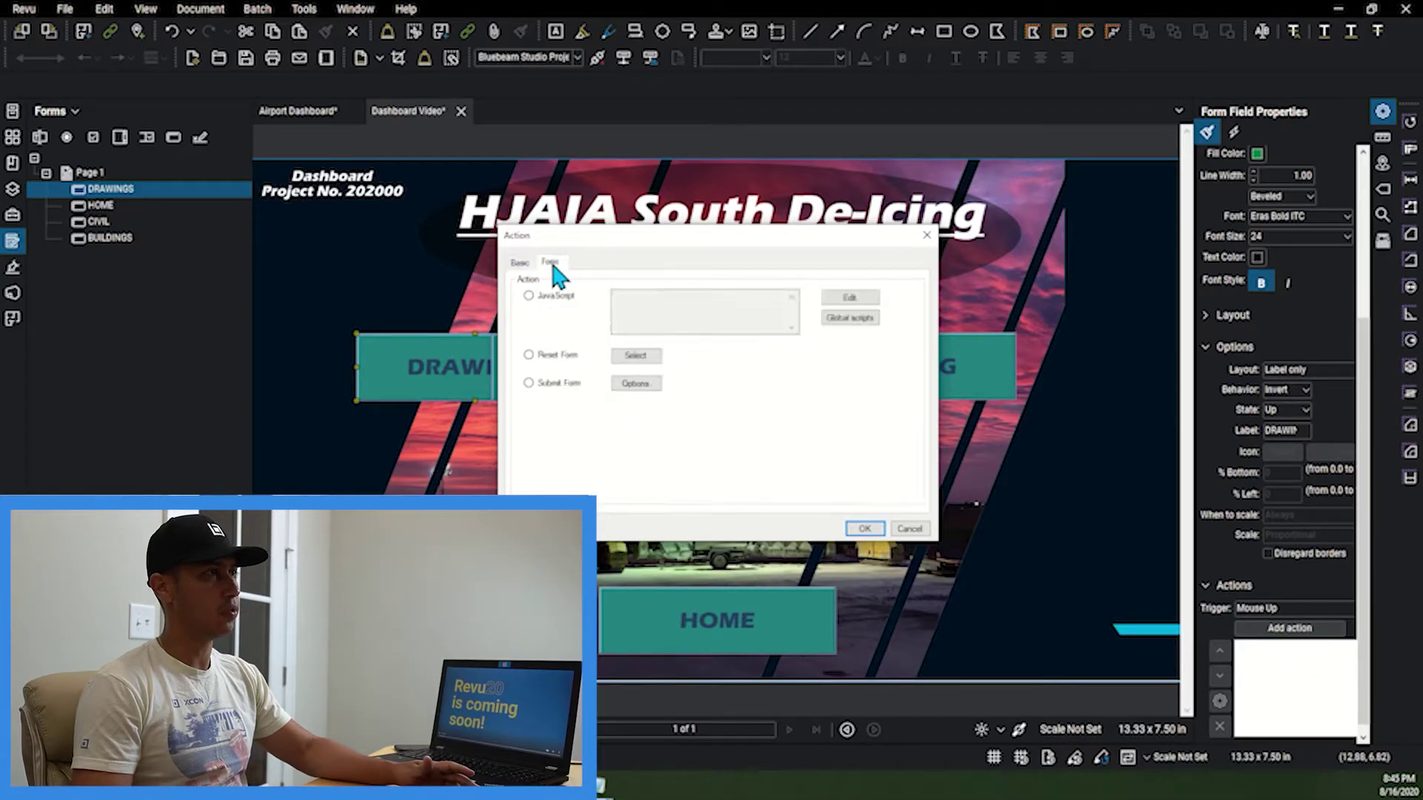
click(846, 297)
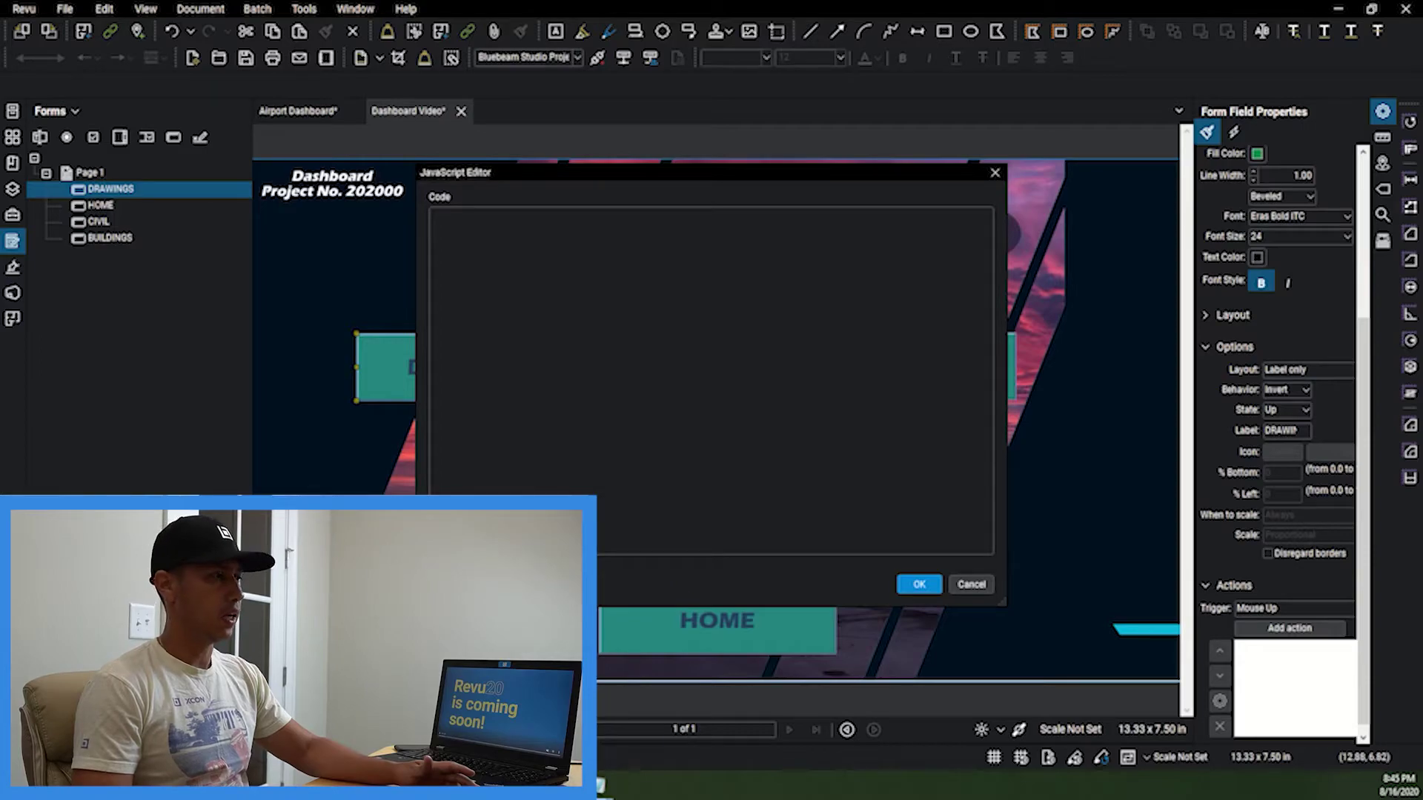
- Paste the Drawings Code script that hides DASHBOARD and shows HOME and CIVIL-BUILDINGS, then test DRAWINGS
mouse_move(604, 790)
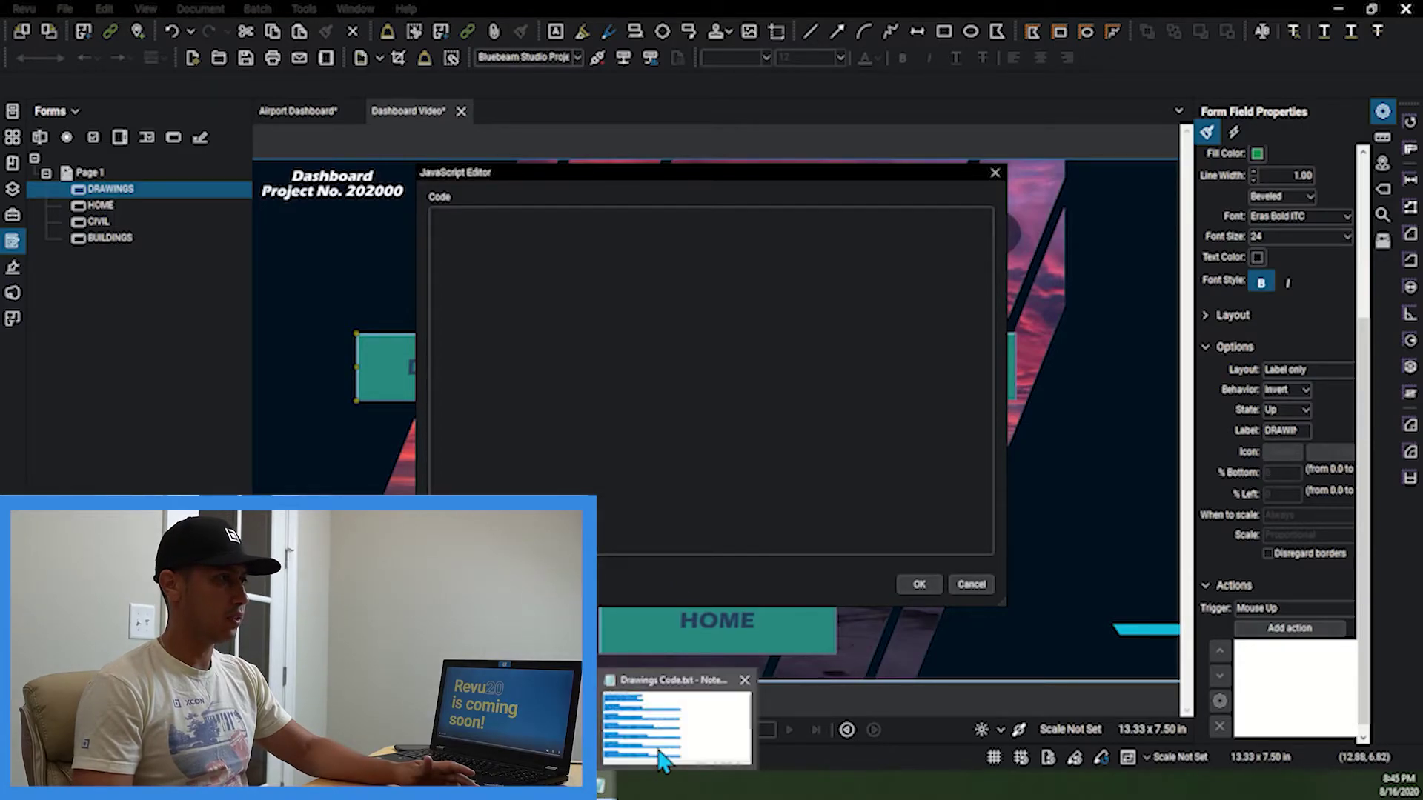
click(676, 725)
drag(874, 559, 306, 65)
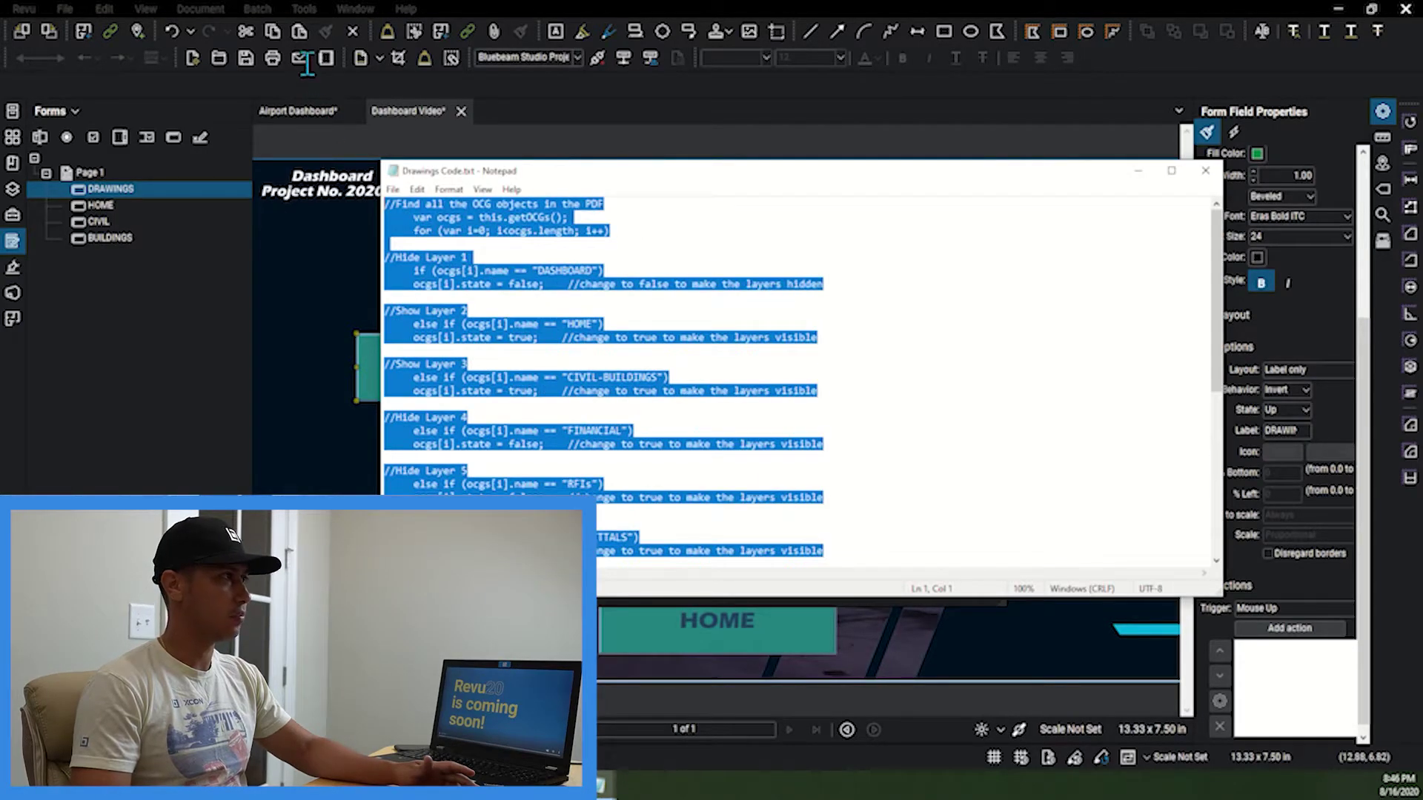
key(alt+Tab)
click(906, 584)
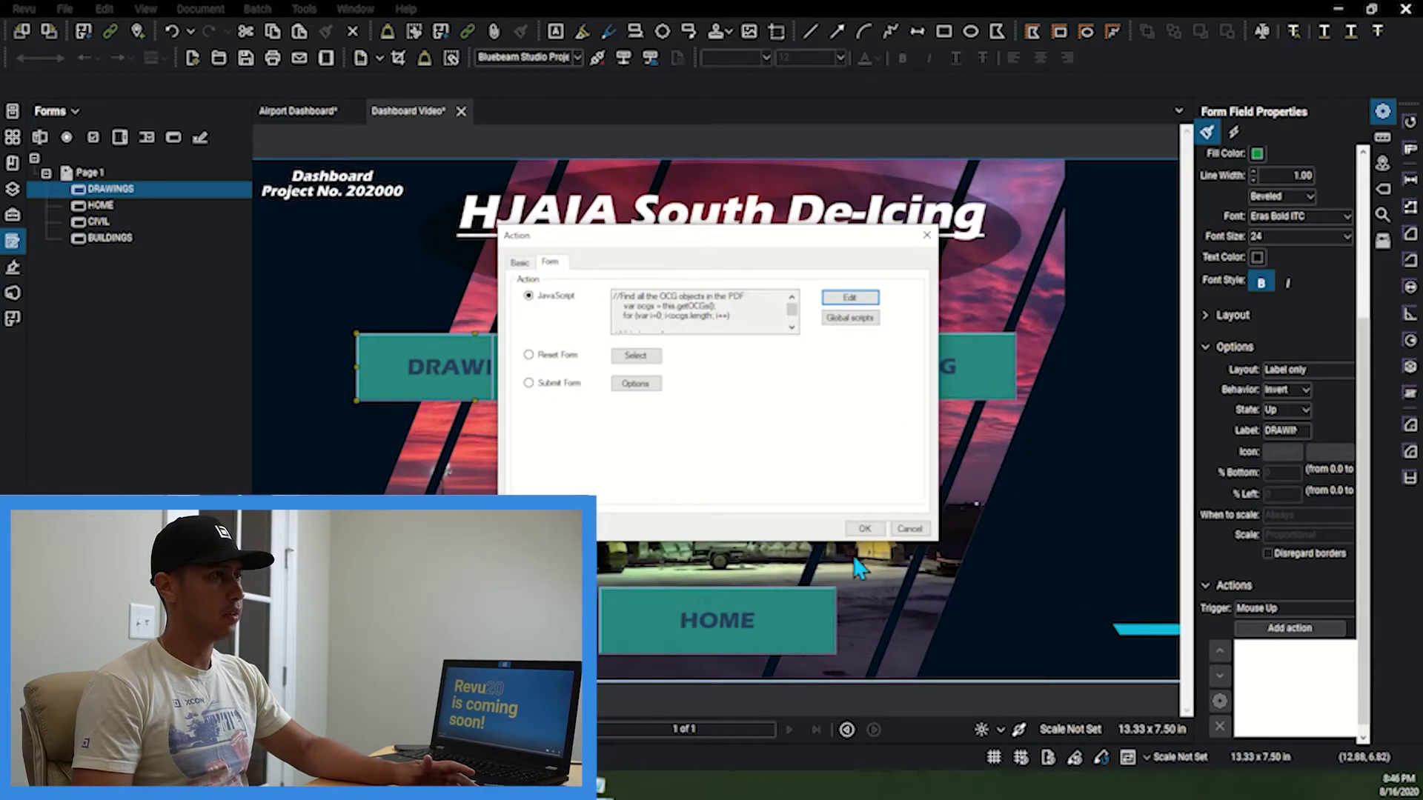
click(862, 529)
click(467, 380)
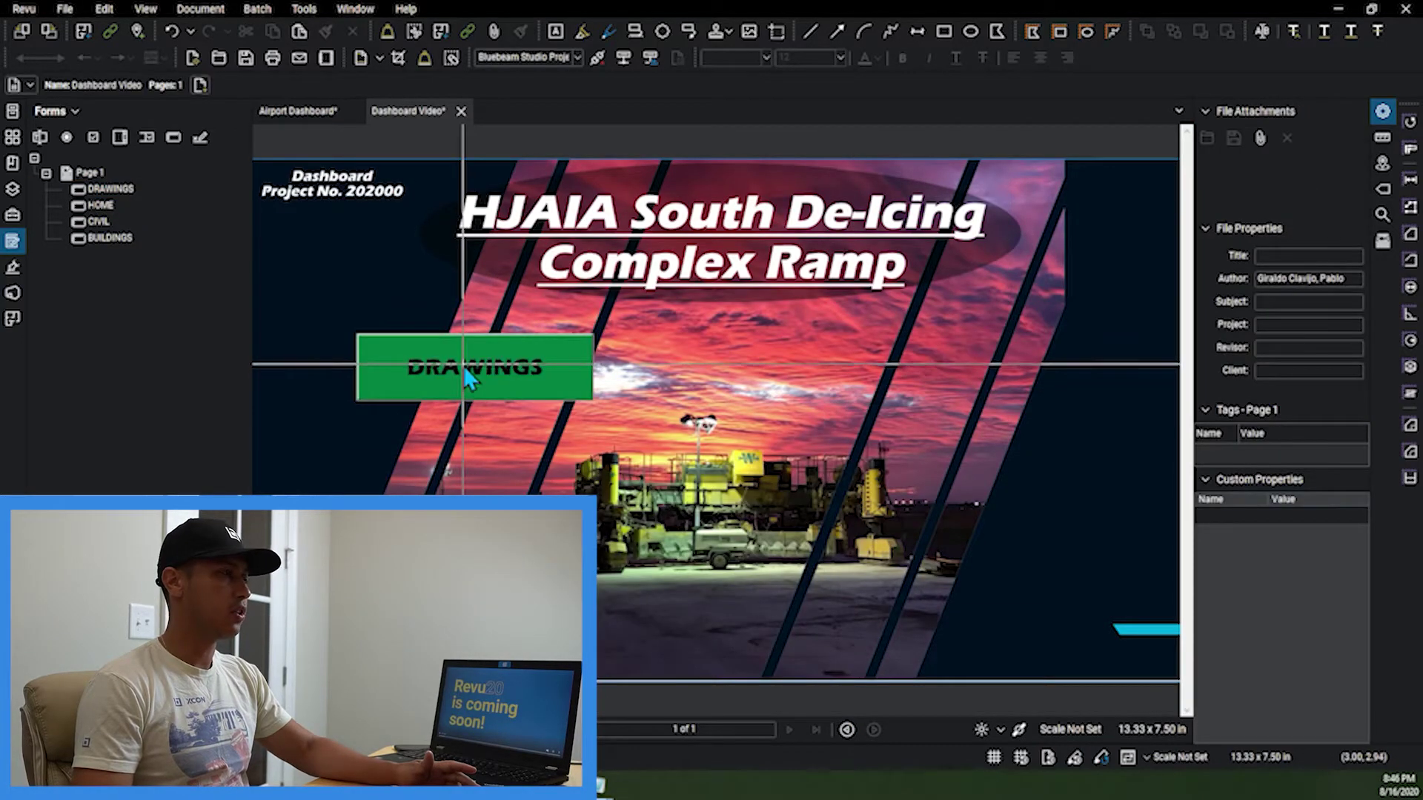
click(464, 367)
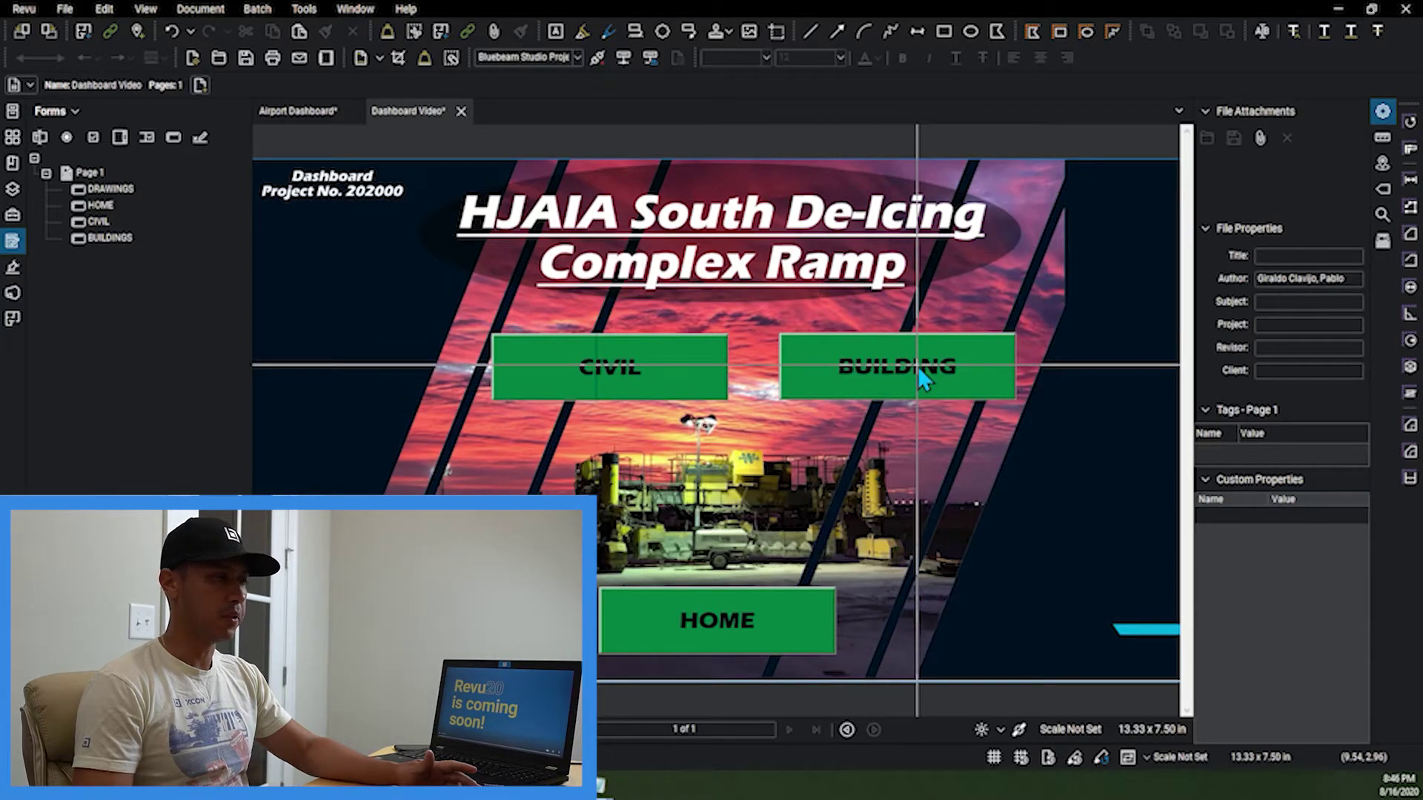
- Test HOME to restore DRAWINGS only, review the Drawings Code, then open the DASHBOARD layer's options
click(745, 630)
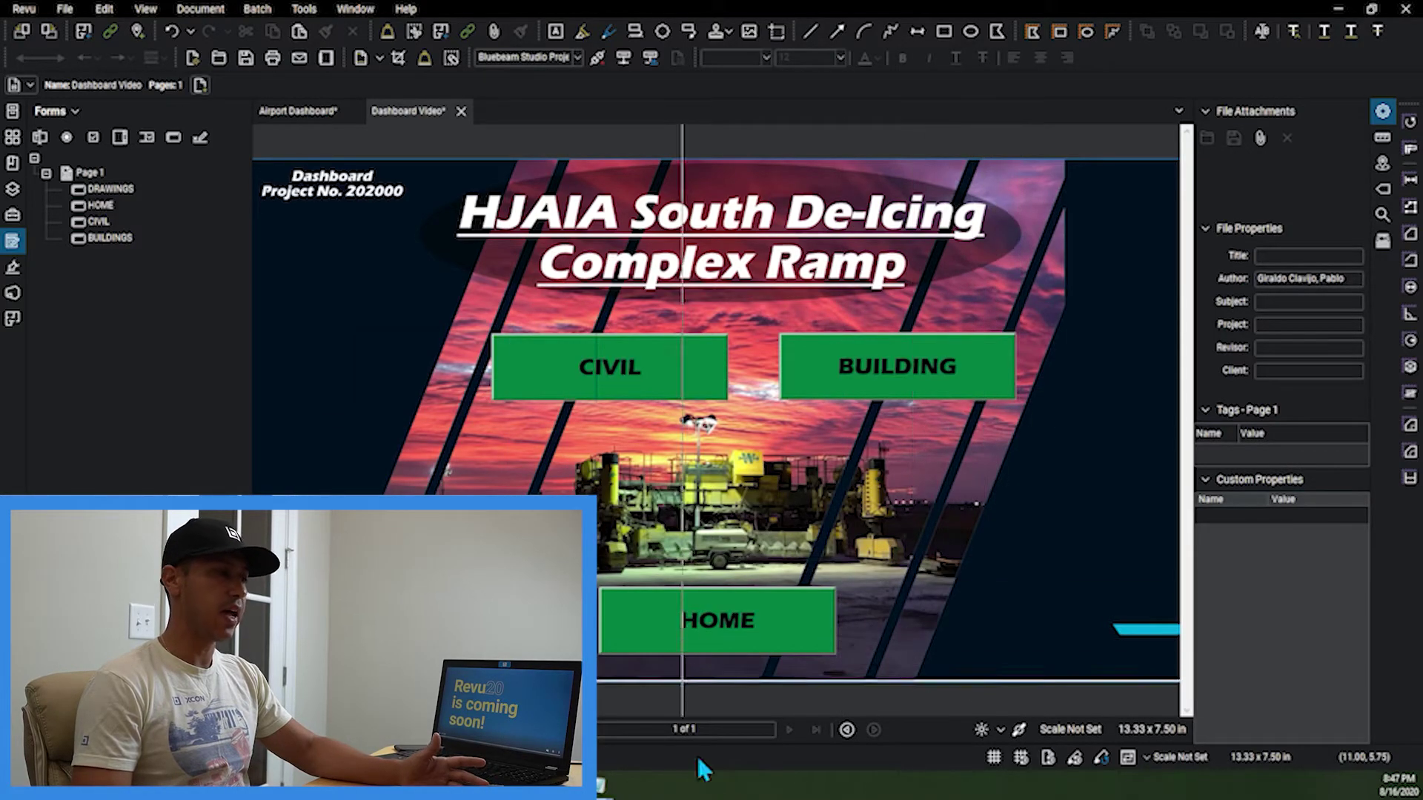
key(alt+Tab)
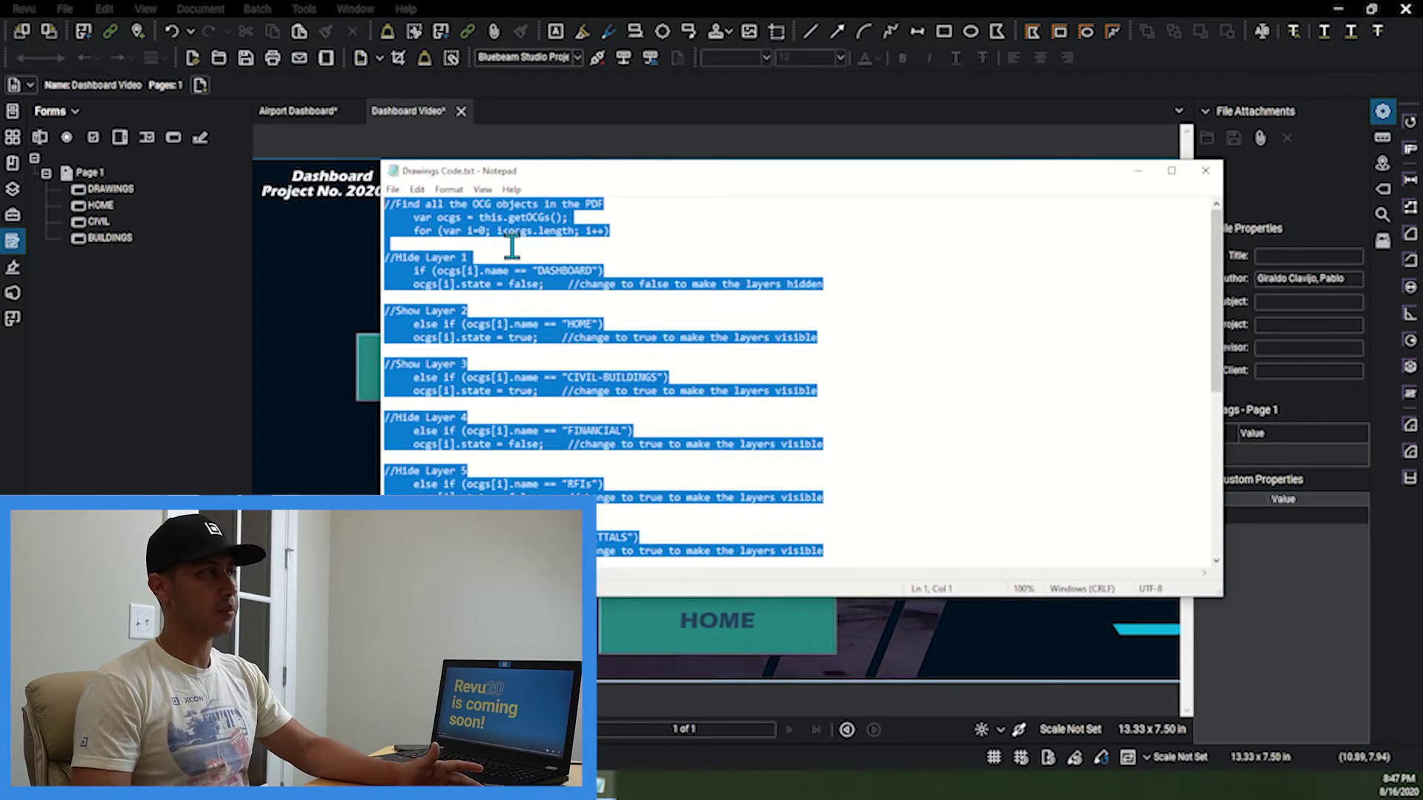
drag(867, 339, 348, 144)
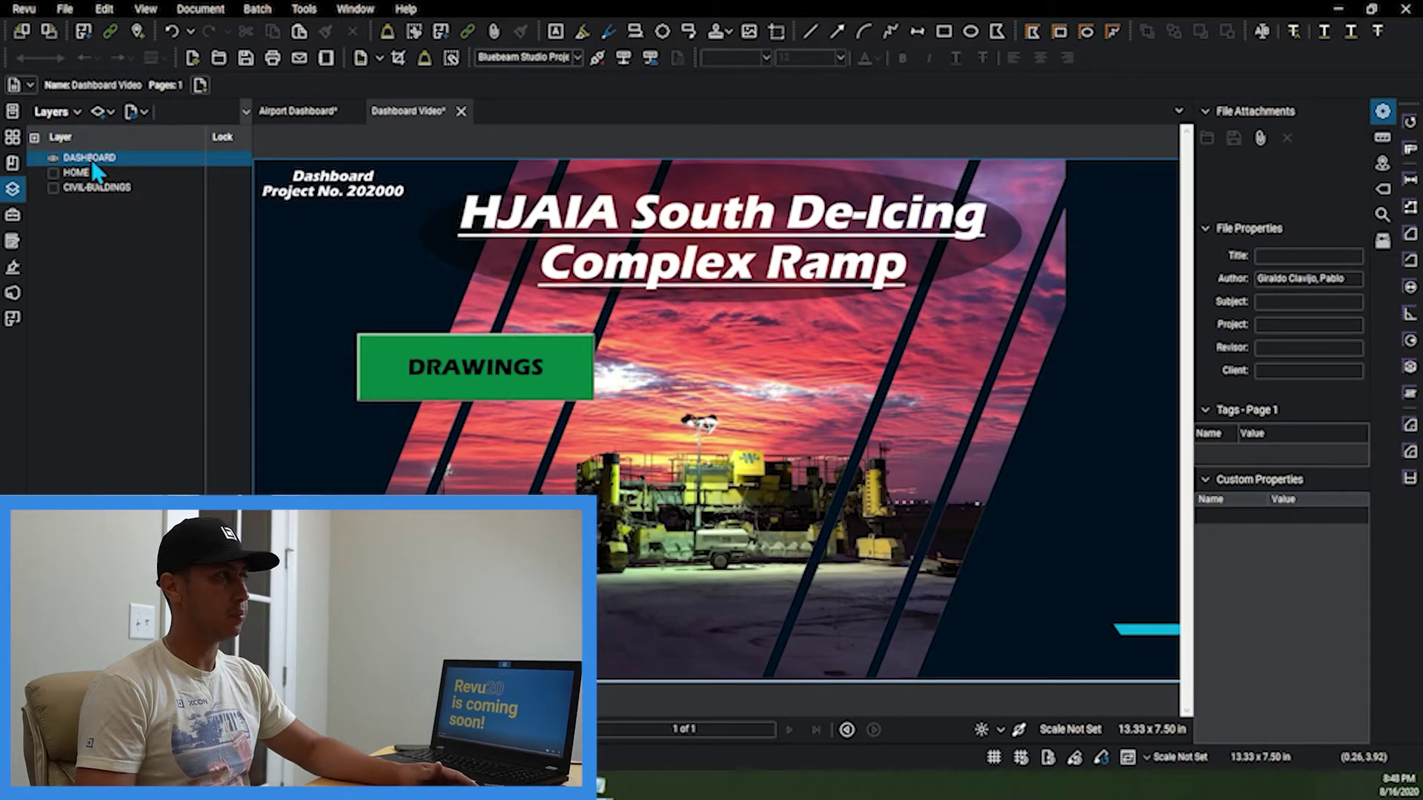
right_click(94, 160)
- Keep DASHBOARD's default state On and set HOME and CIVIL-BUILDINGS to hidden by default
click(214, 394)
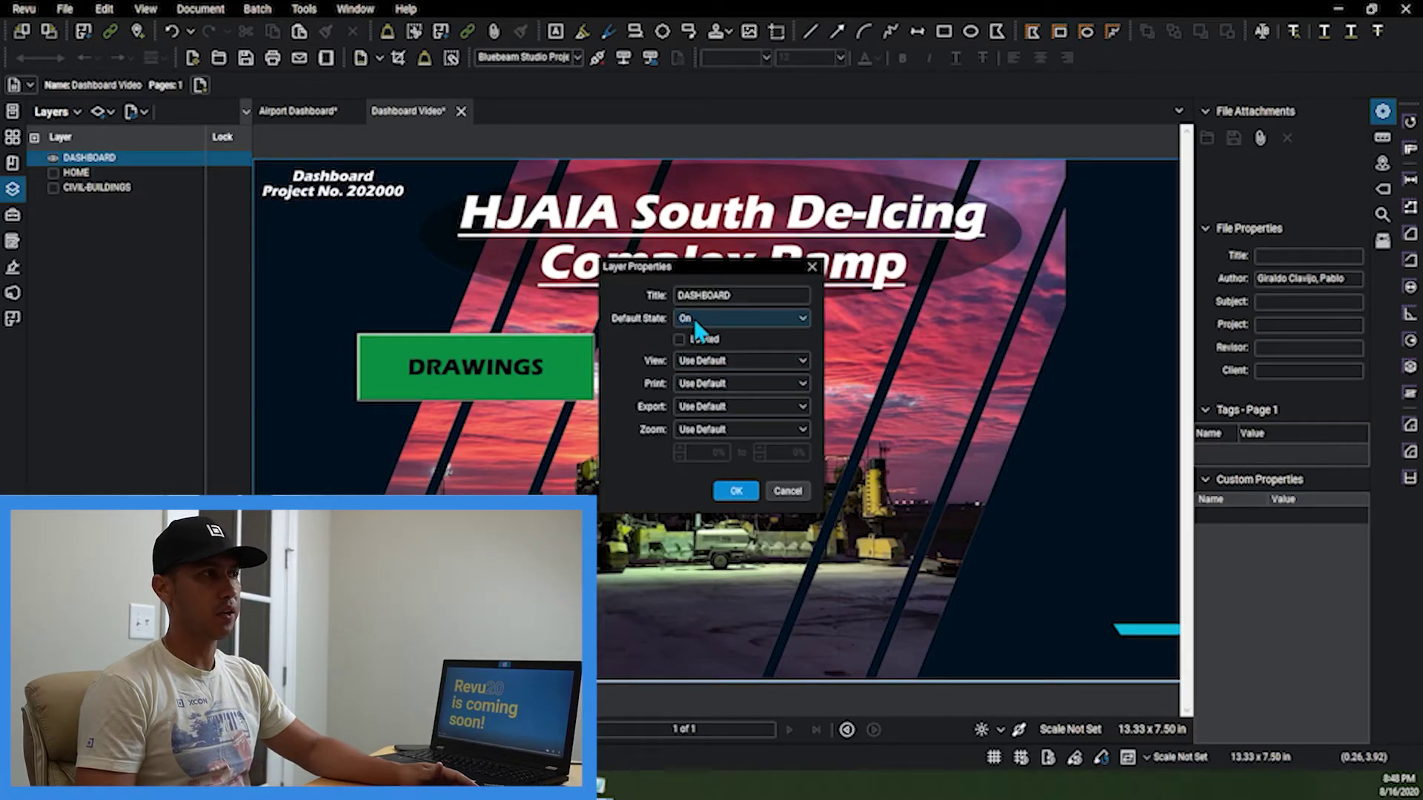
click(736, 491)
click(80, 173)
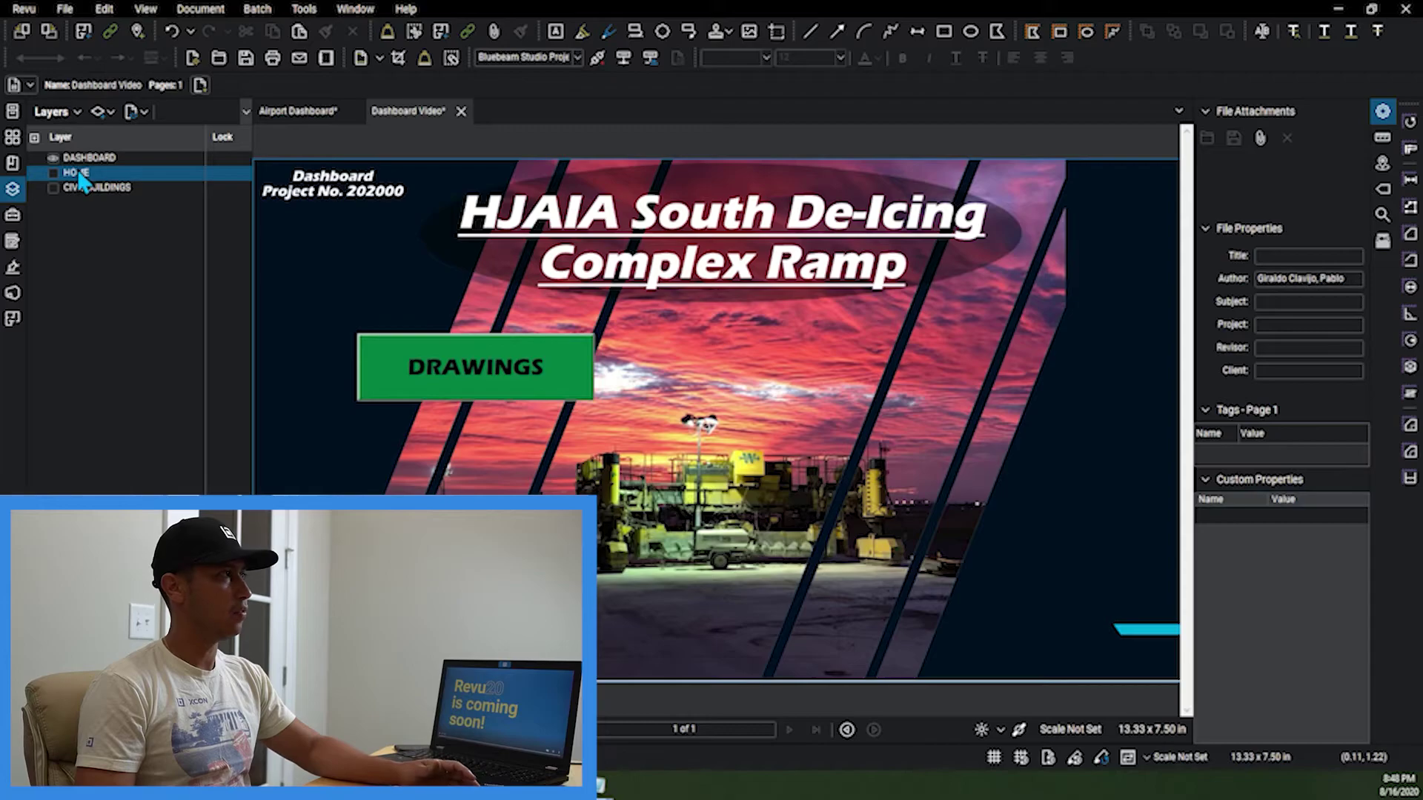
shift+click(95, 189)
right_click(100, 200)
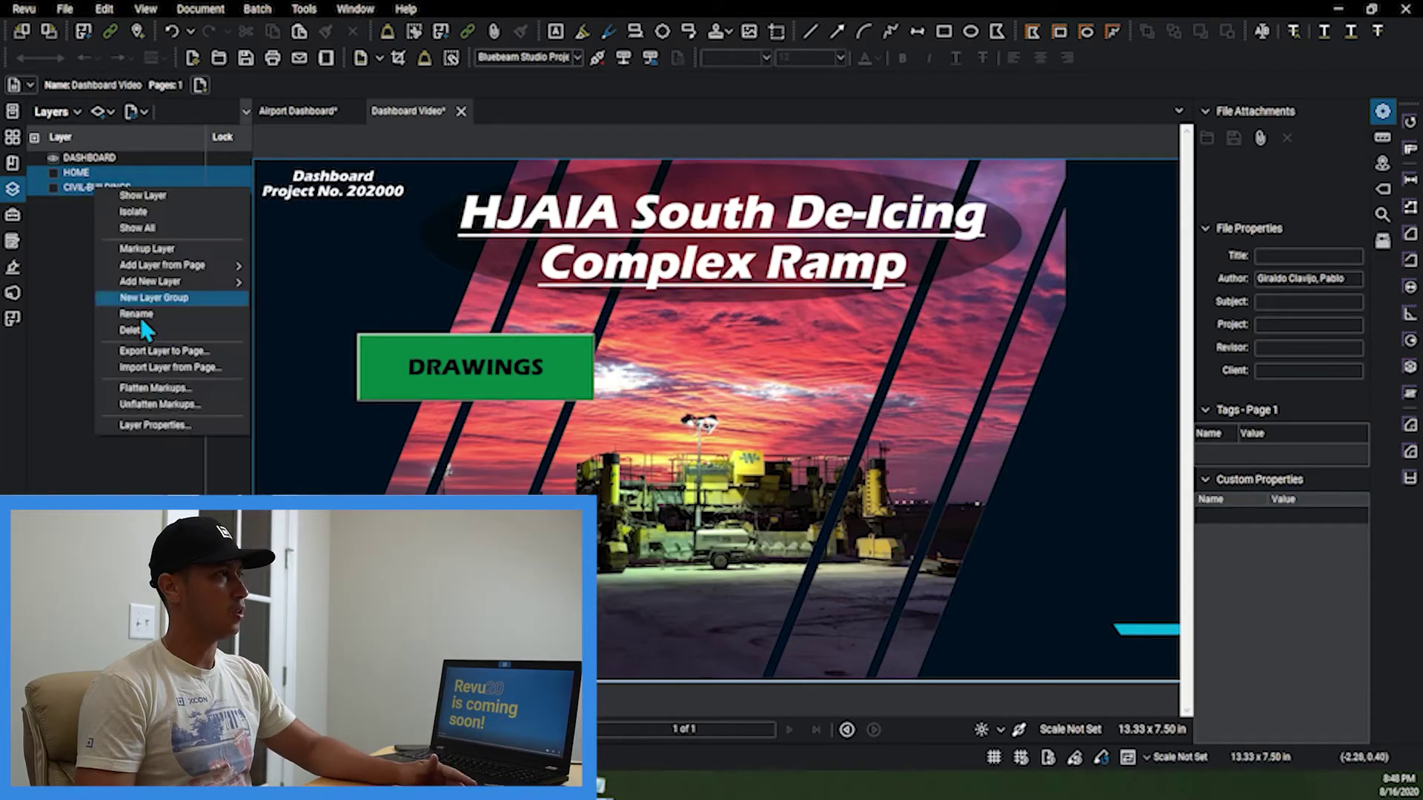
click(181, 423)
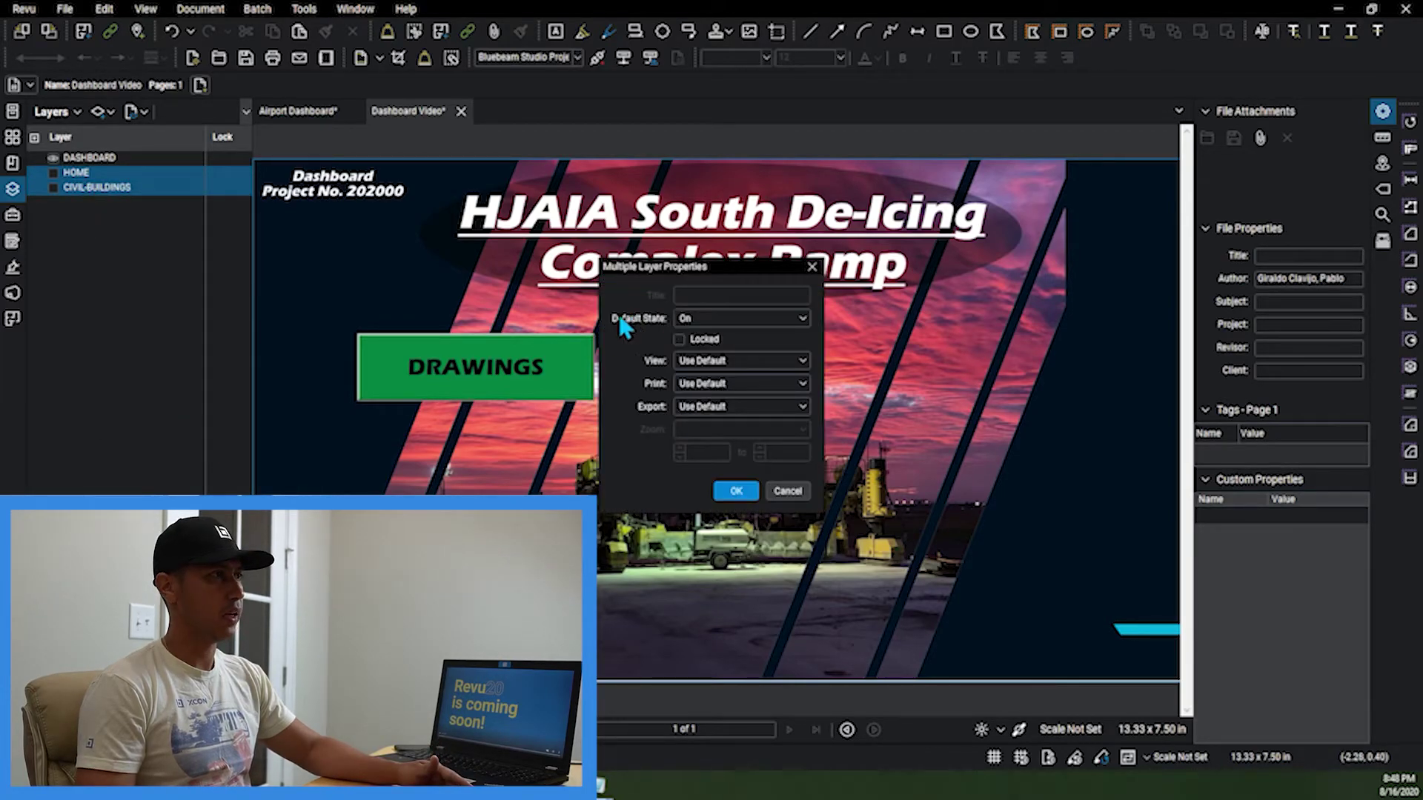
click(692, 317)
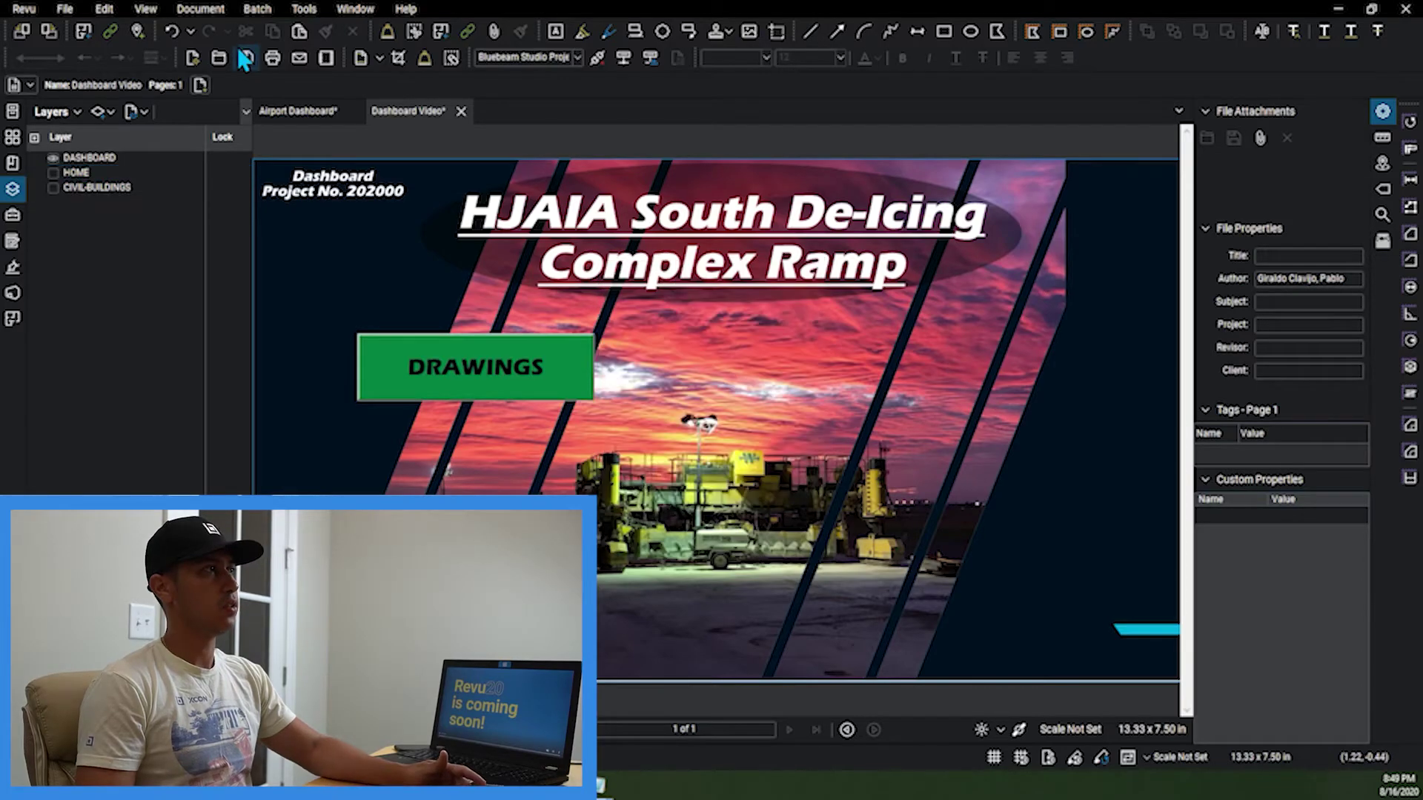
- Save Dashboard Video and compare DASHBOARD layer visibility in the Airport Dashboard document
click(245, 58)
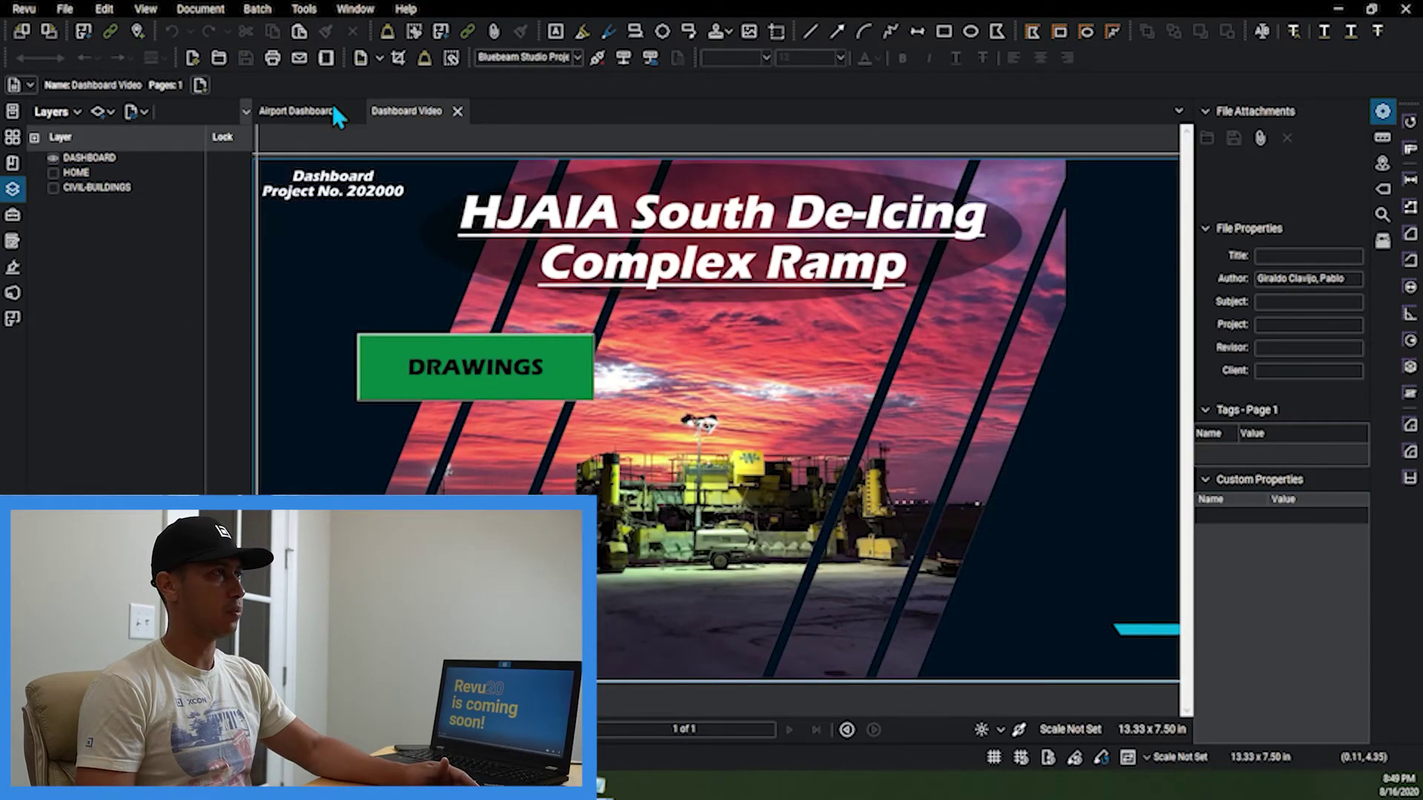
click(335, 111)
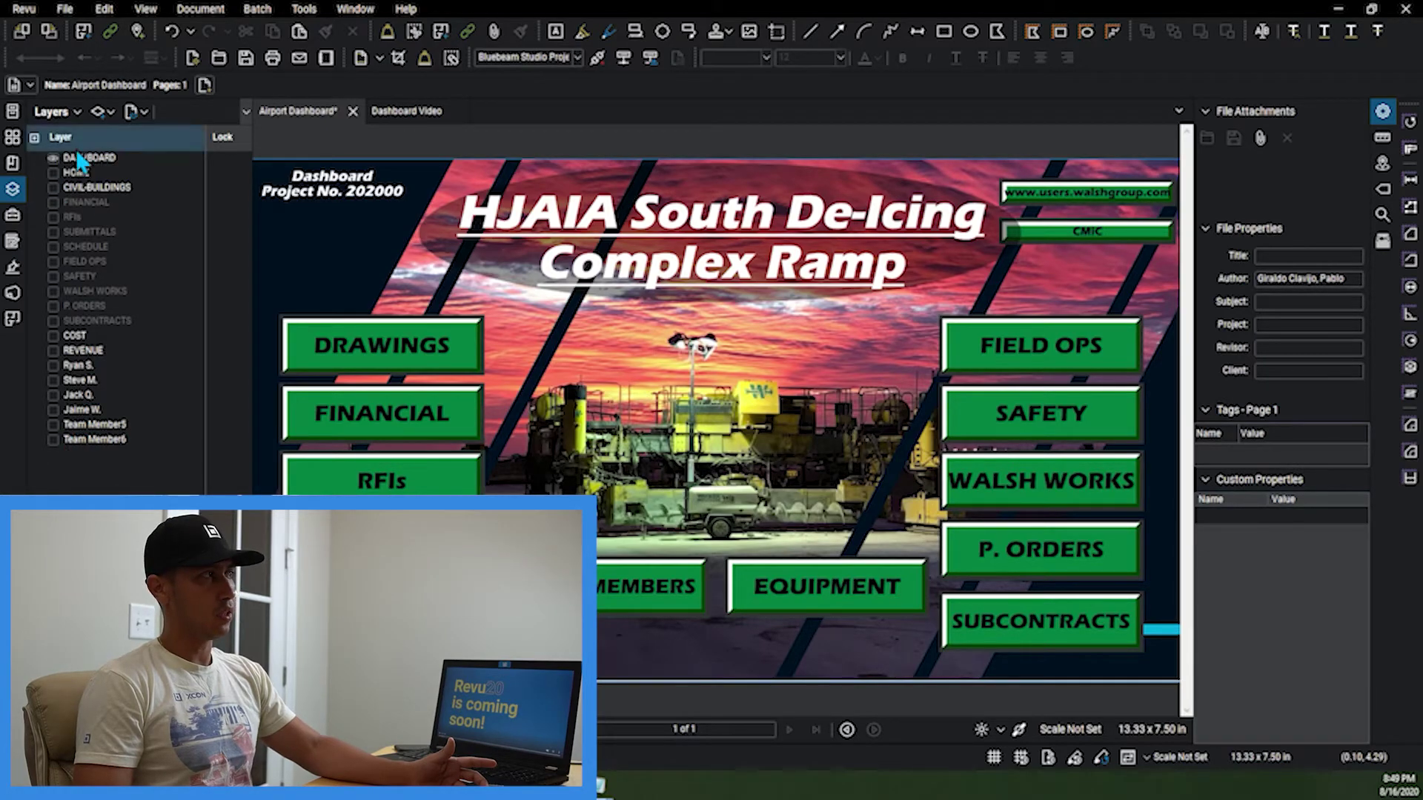
click(53, 158)
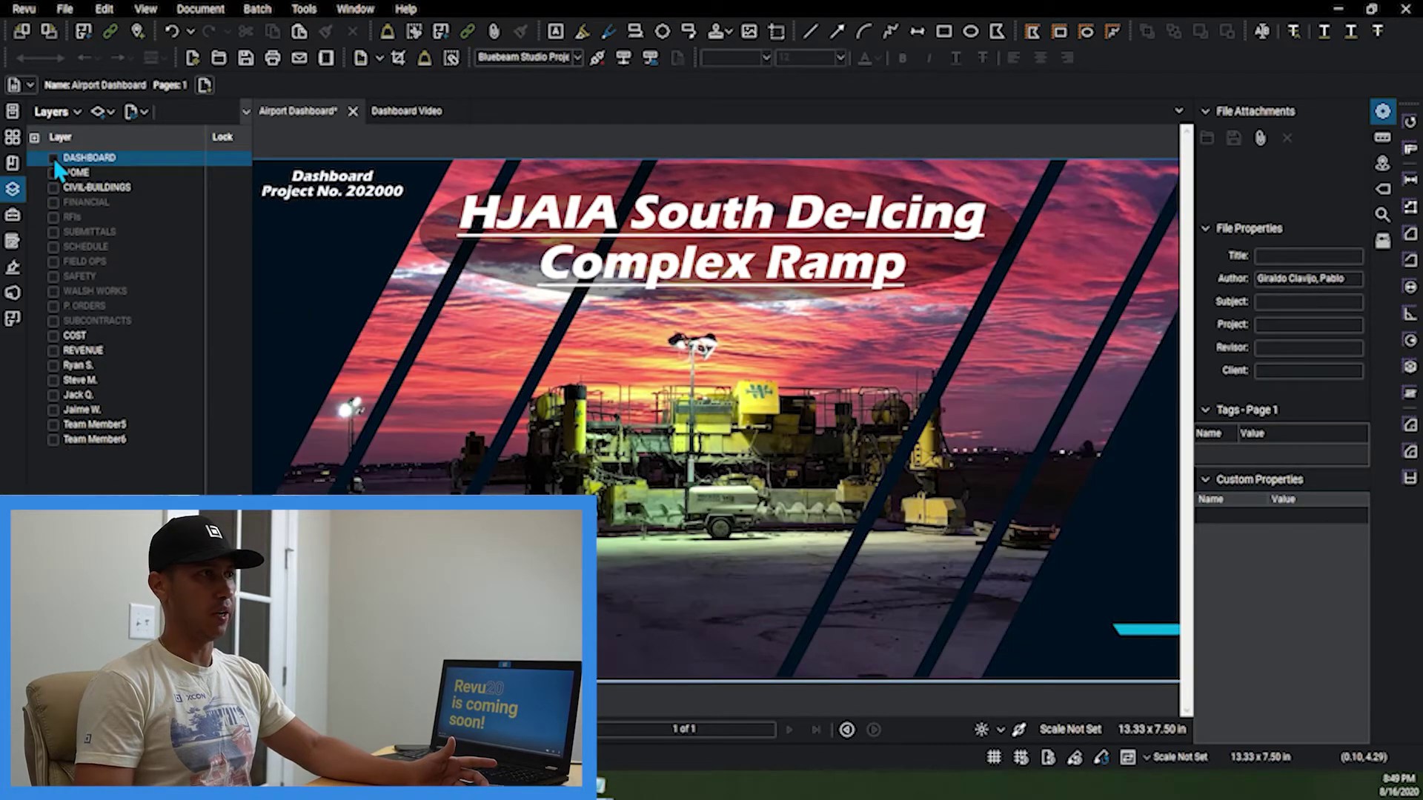
click(54, 157)
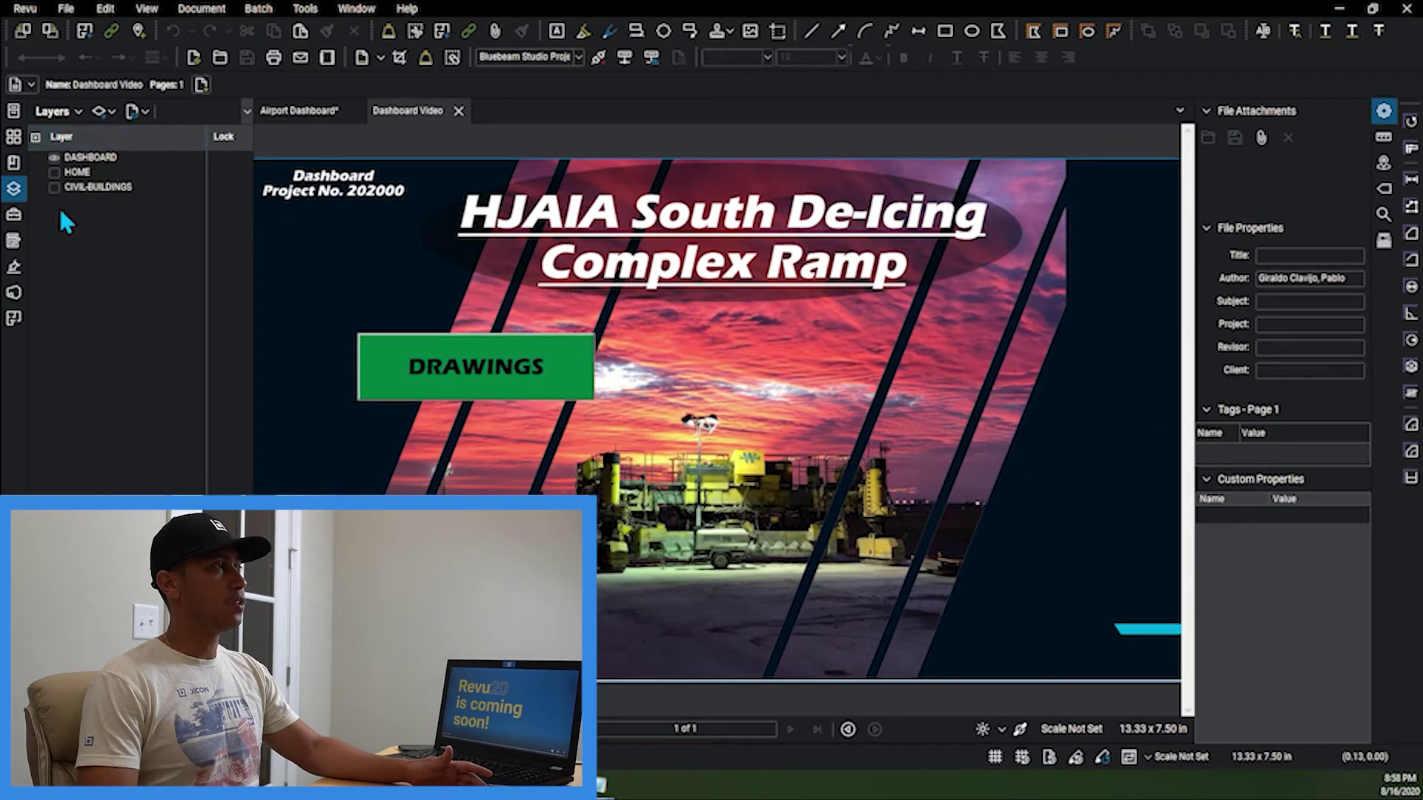
- Review the DRAWINGS button's mouse-up JavaScript action in Form Field Properties and cancel the new action
click(13, 240)
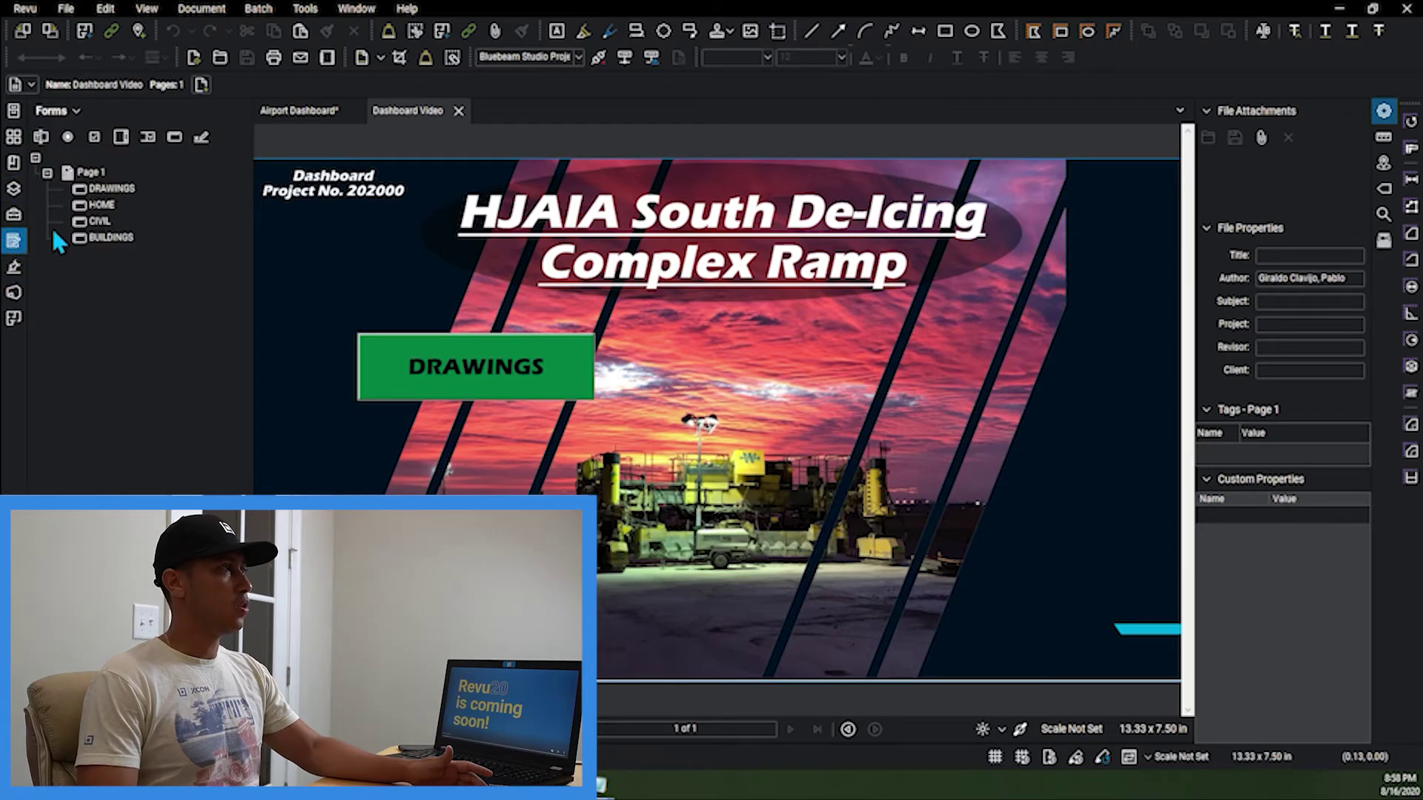
click(101, 190)
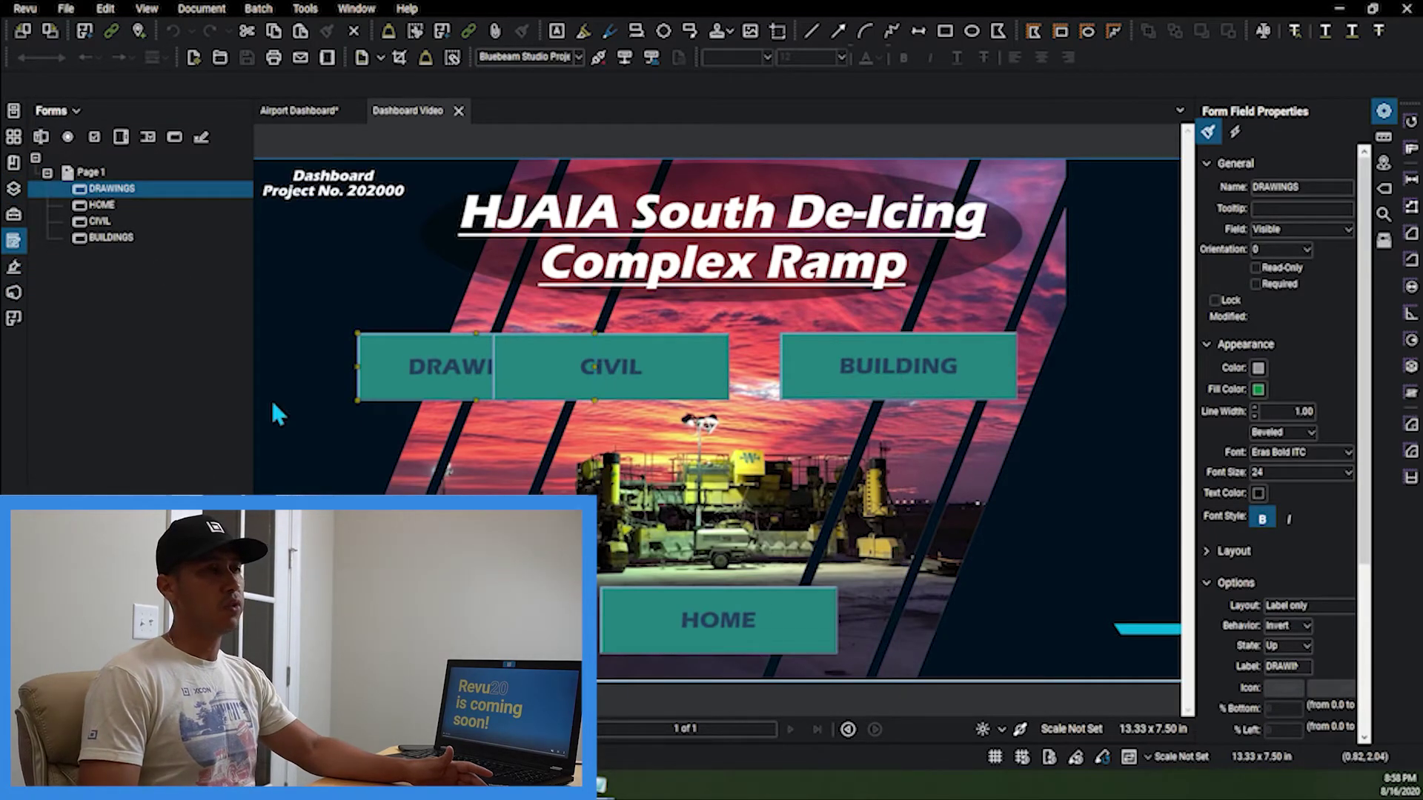
scroll(1368, 356, down, 5)
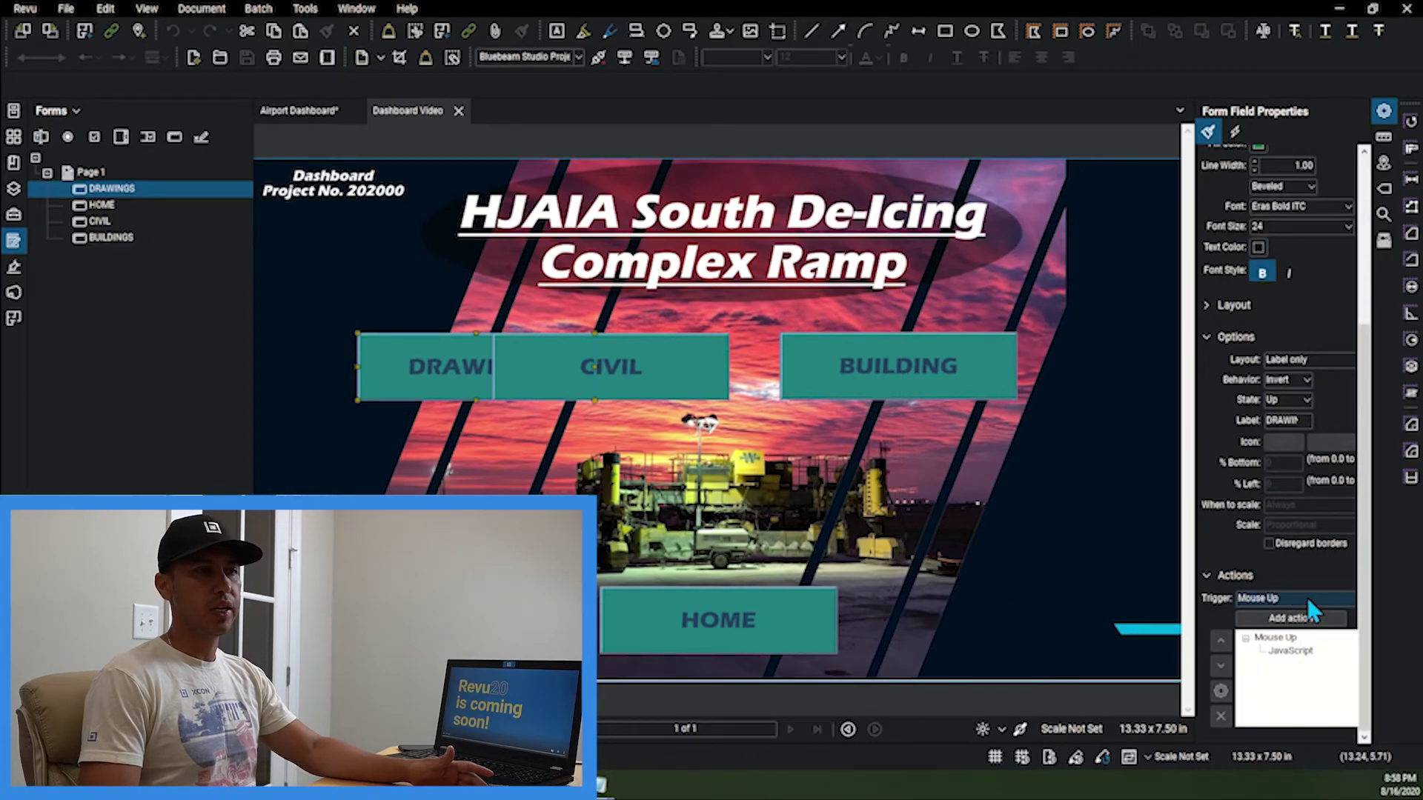
click(1310, 620)
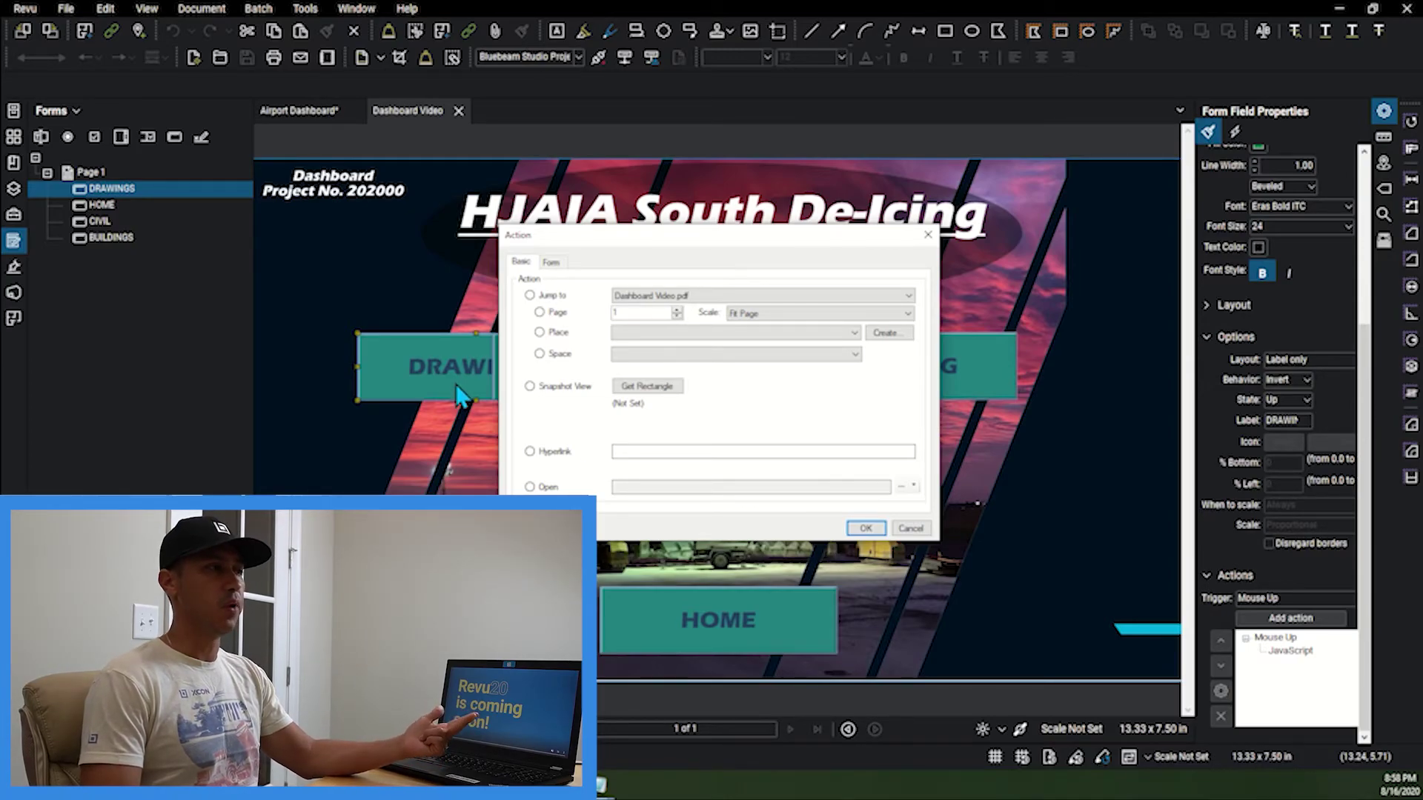
click(865, 528)
key(Return)
click(910, 528)
click(921, 470)
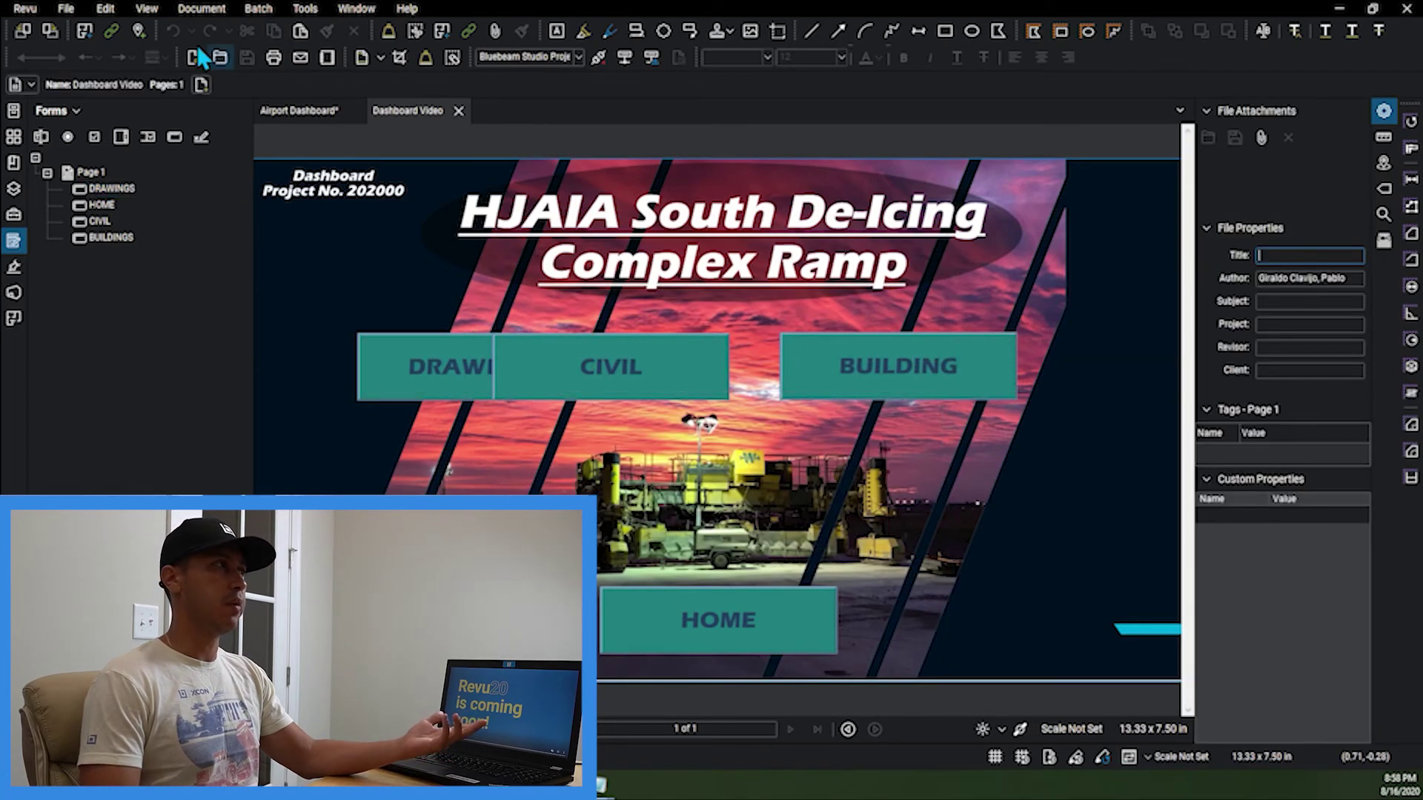
- Switch to the finished Airport Dashboard document with its green buttons
click(293, 110)
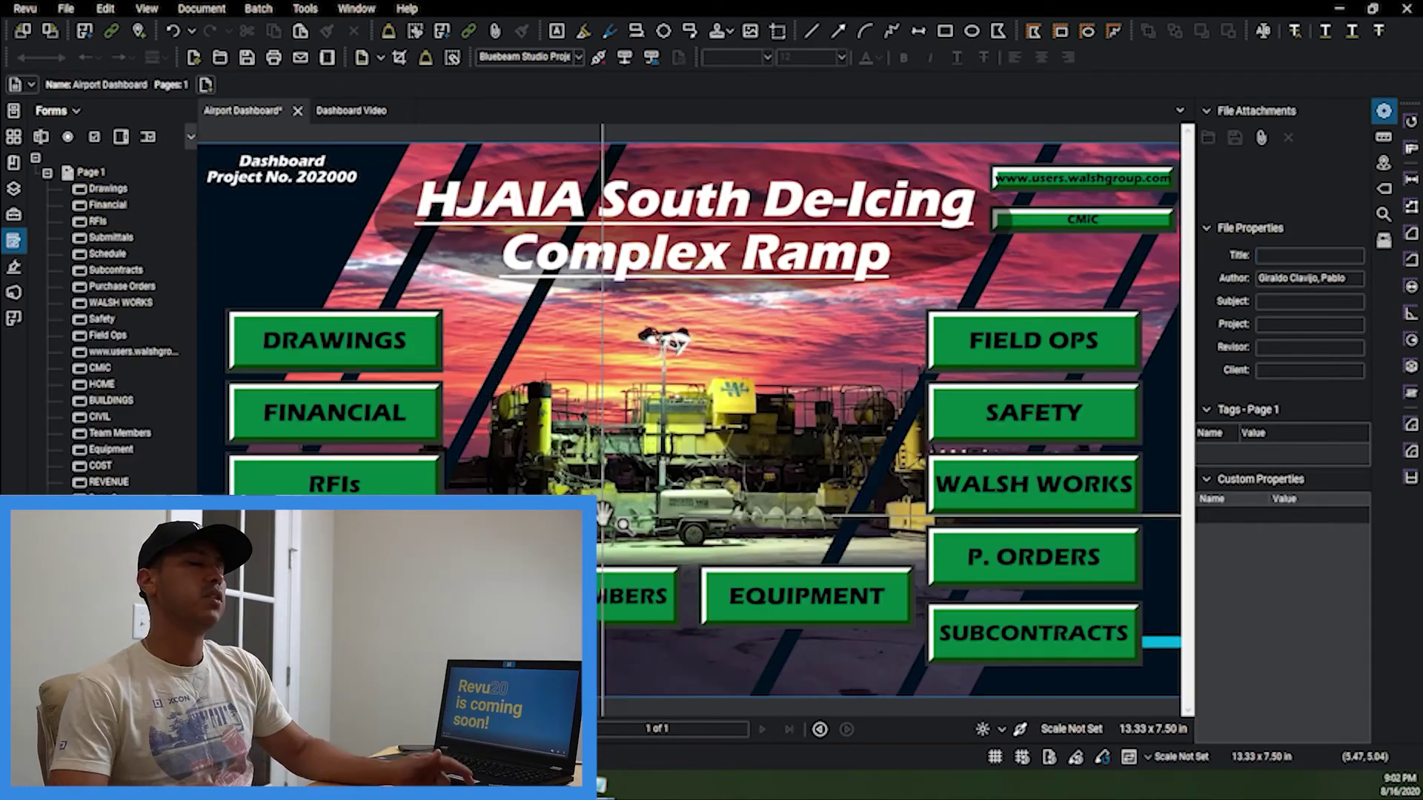